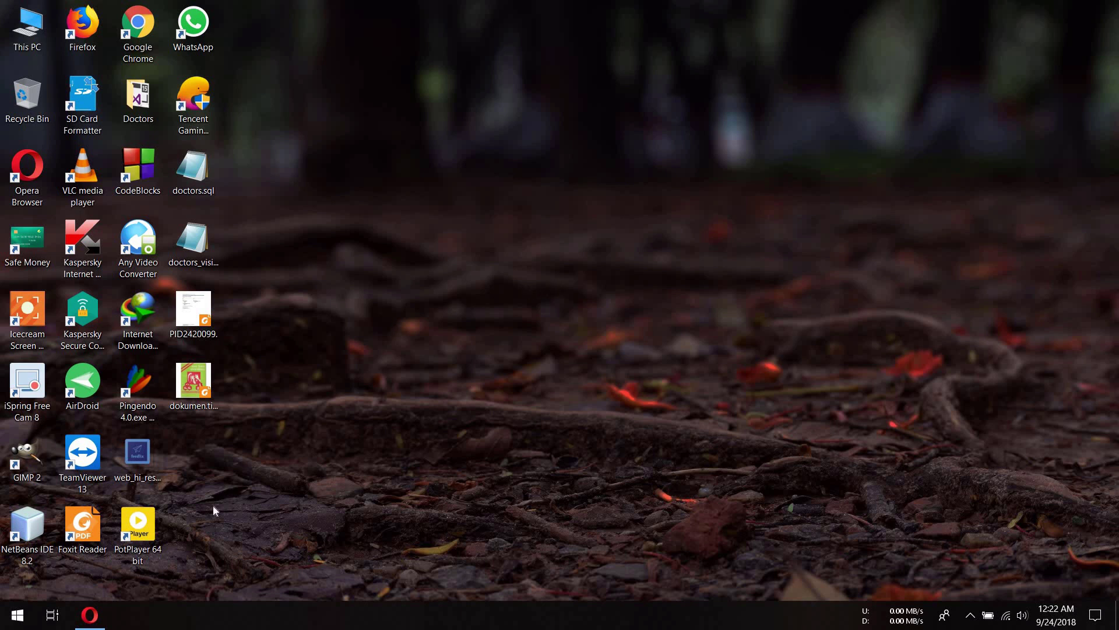
Step: Open the Opera browser and search Google for "download android studio"
left_click(93, 623)
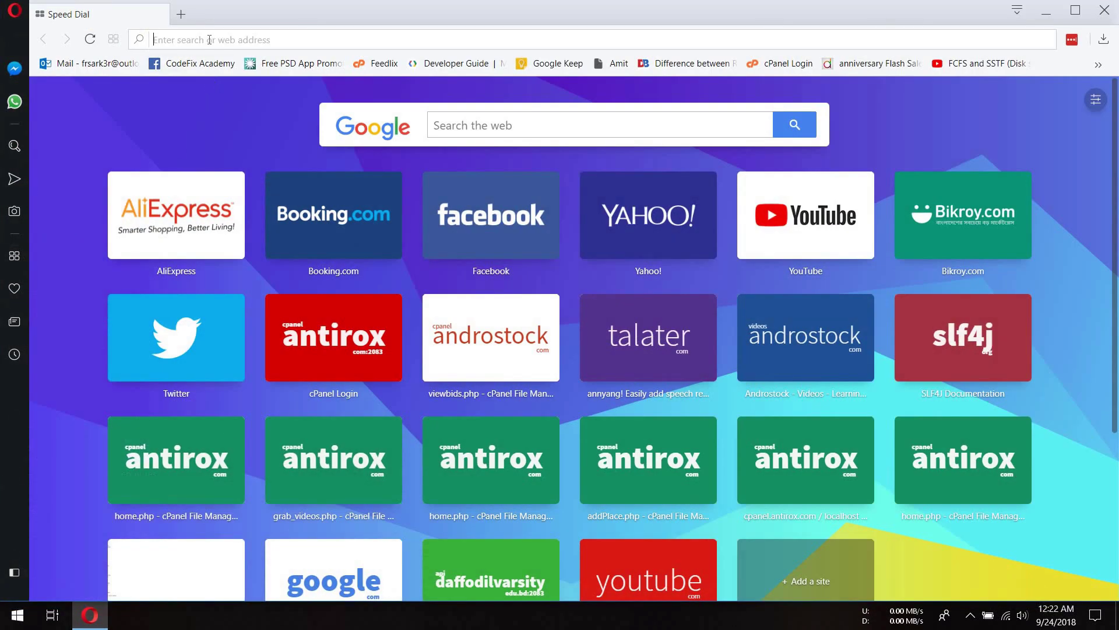
type("downl")
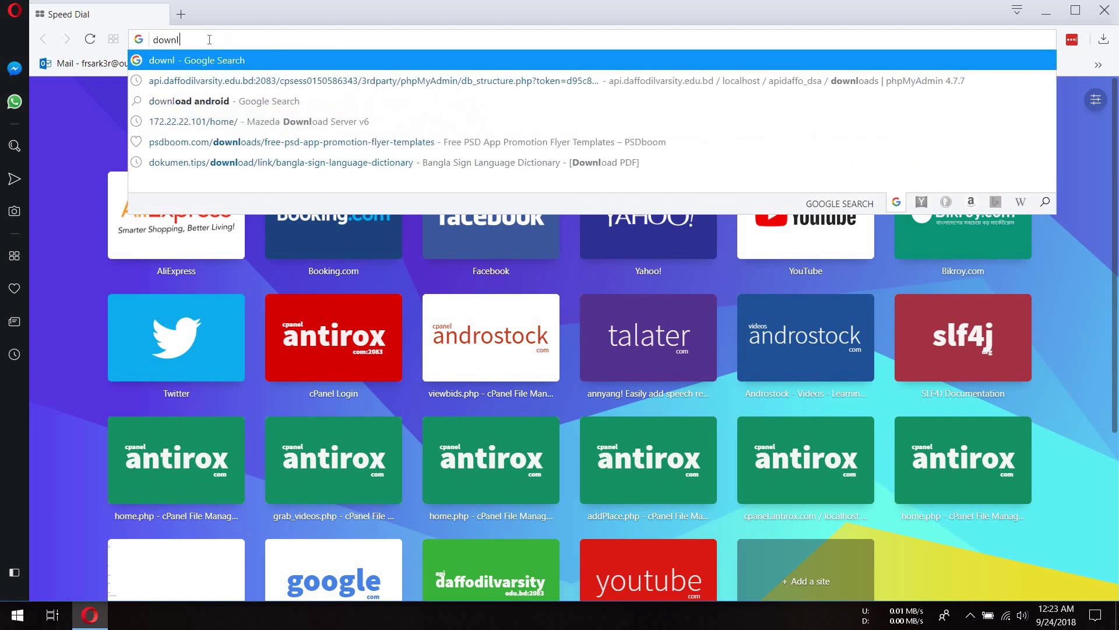
type("oad android stud")
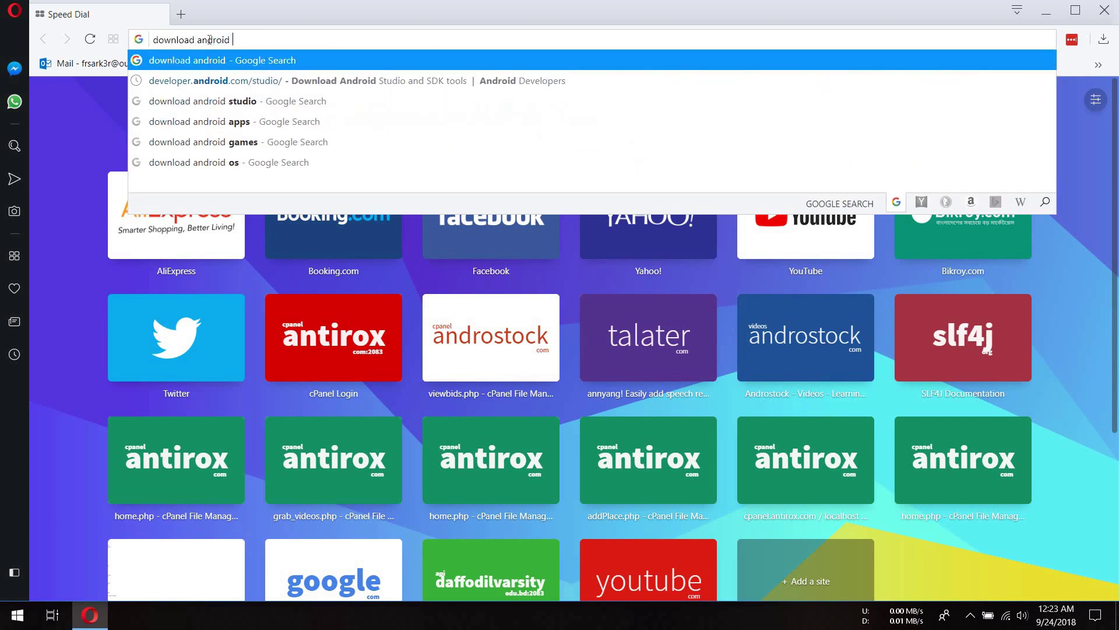
type("io")
key("Return")
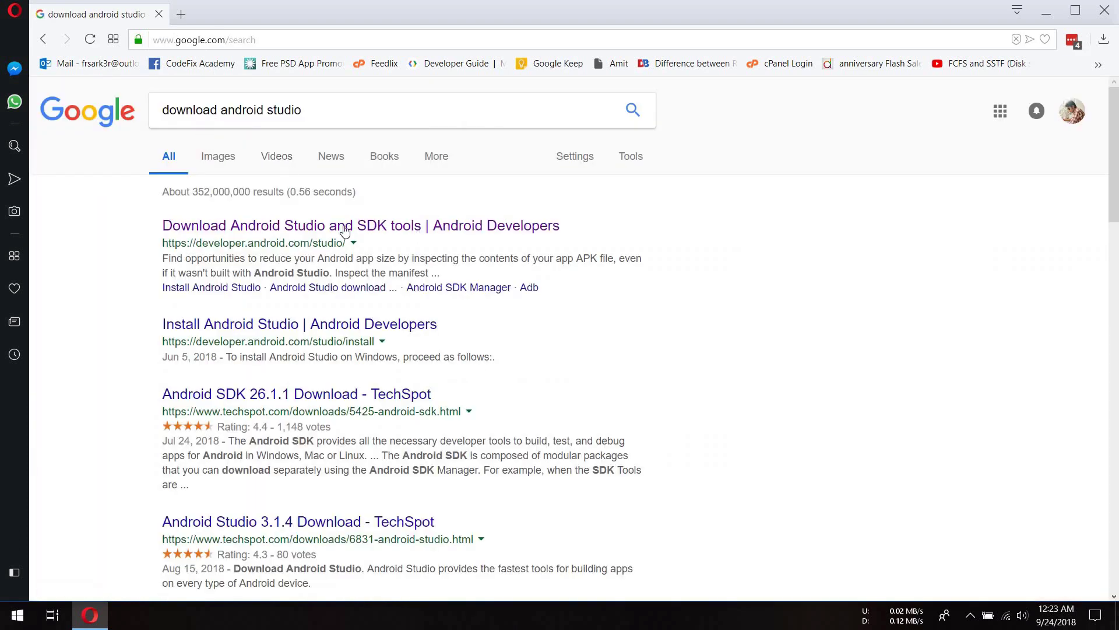
Step: Open the official Android Studio and SDK tools download page at developer.android.com/studio from the search results
left_click_drag(162, 243, 343, 247)
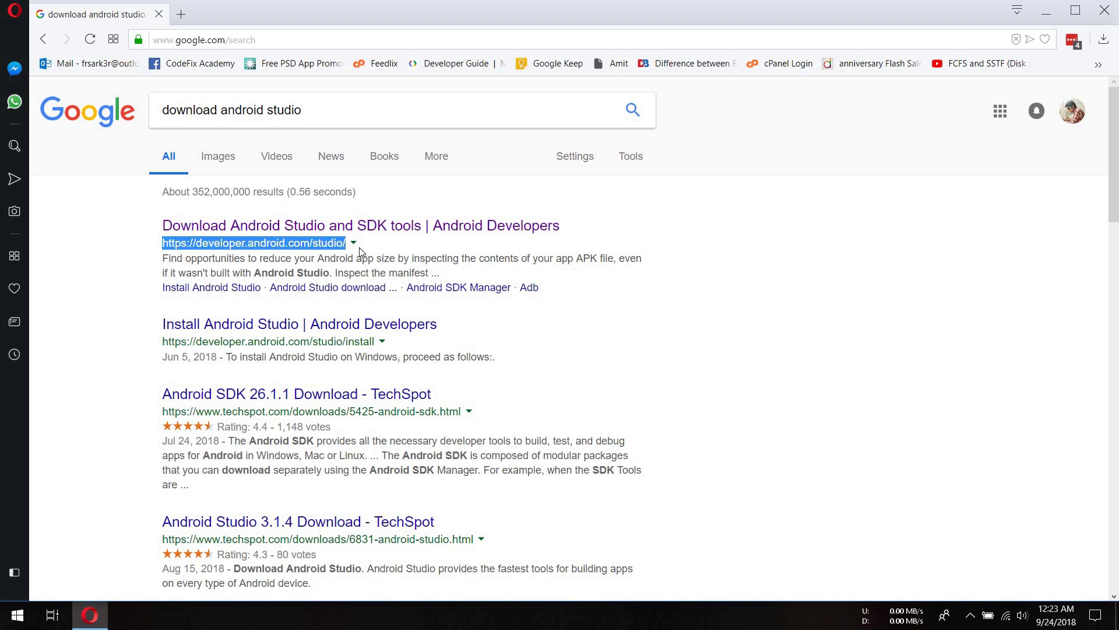
left_click(152, 249)
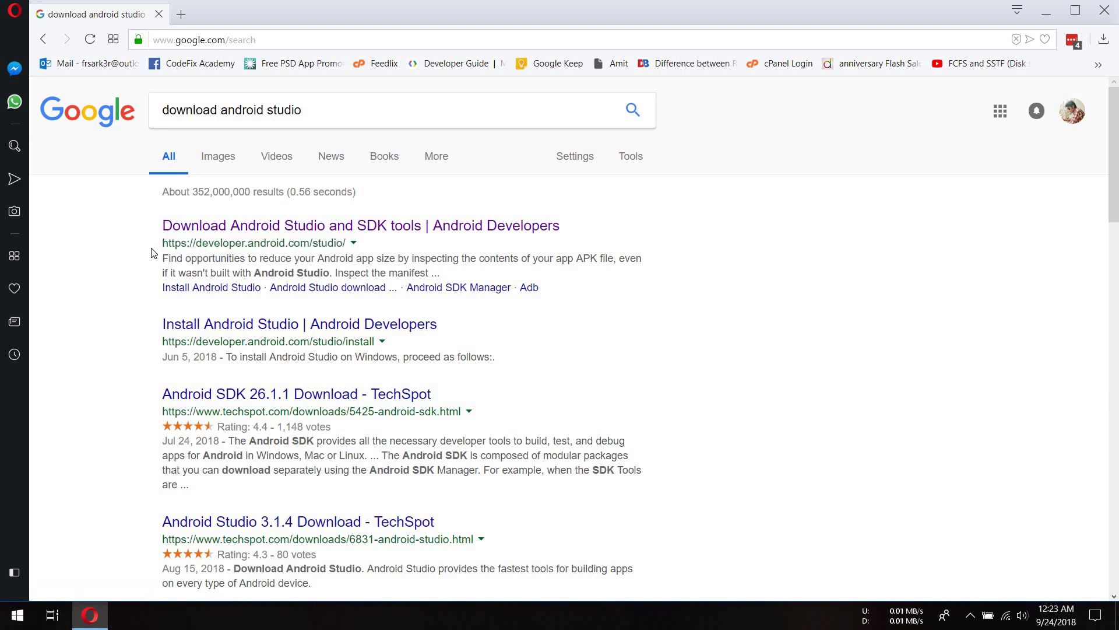
left_click(211, 229)
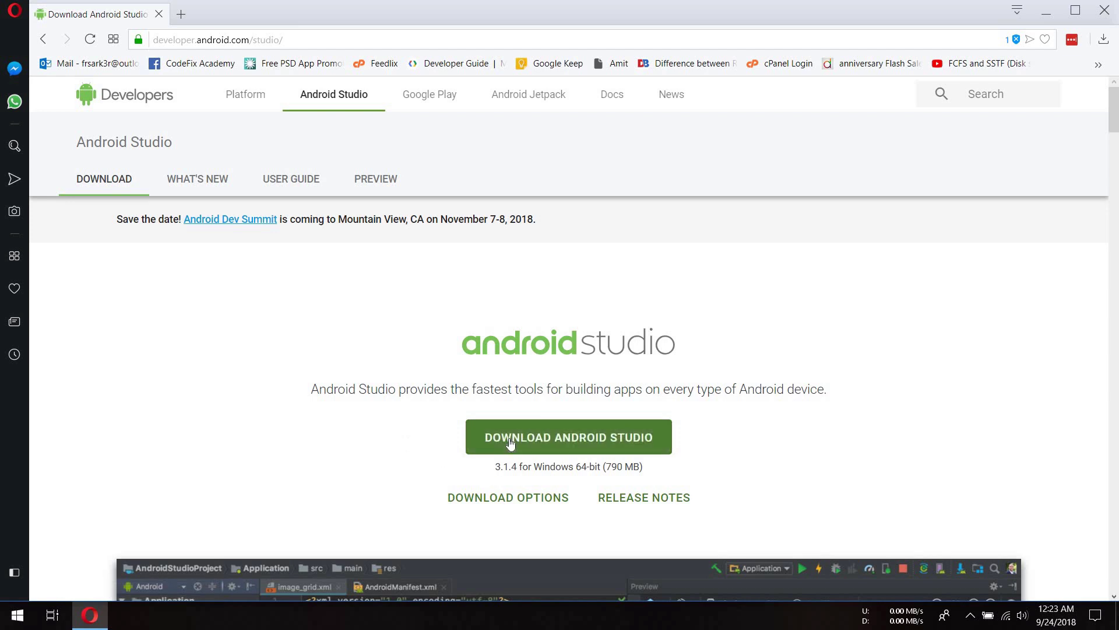
Step: Request the Android Studio 3.1.4 download for Windows 64-bit and agree to the terms and conditions
double_click(497, 466)
left_click_drag(521, 470, 707, 470)
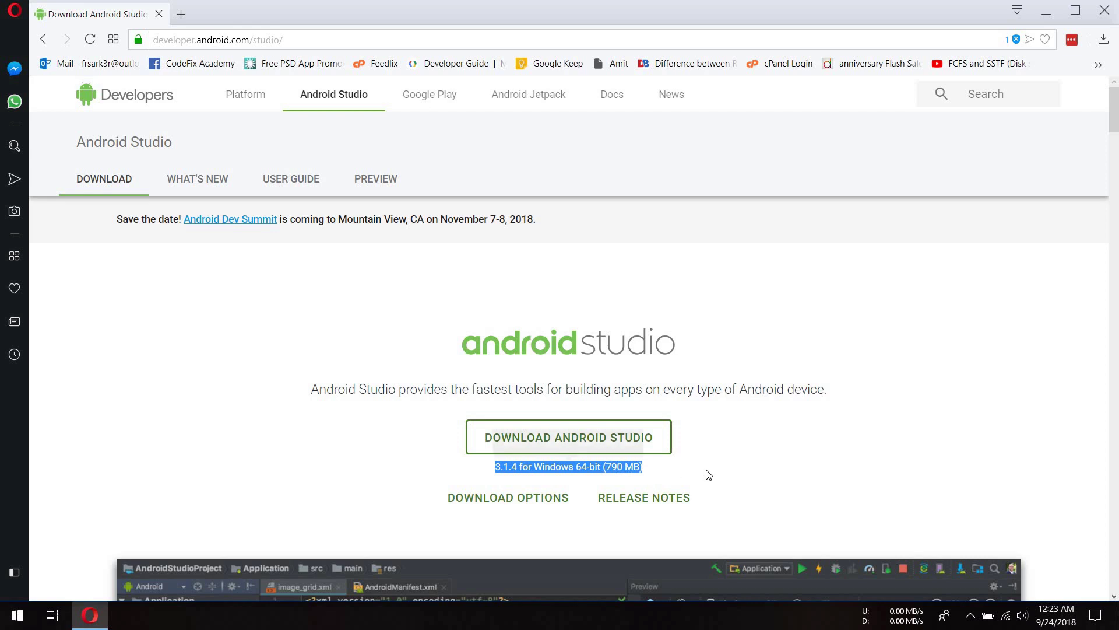
left_click(709, 474)
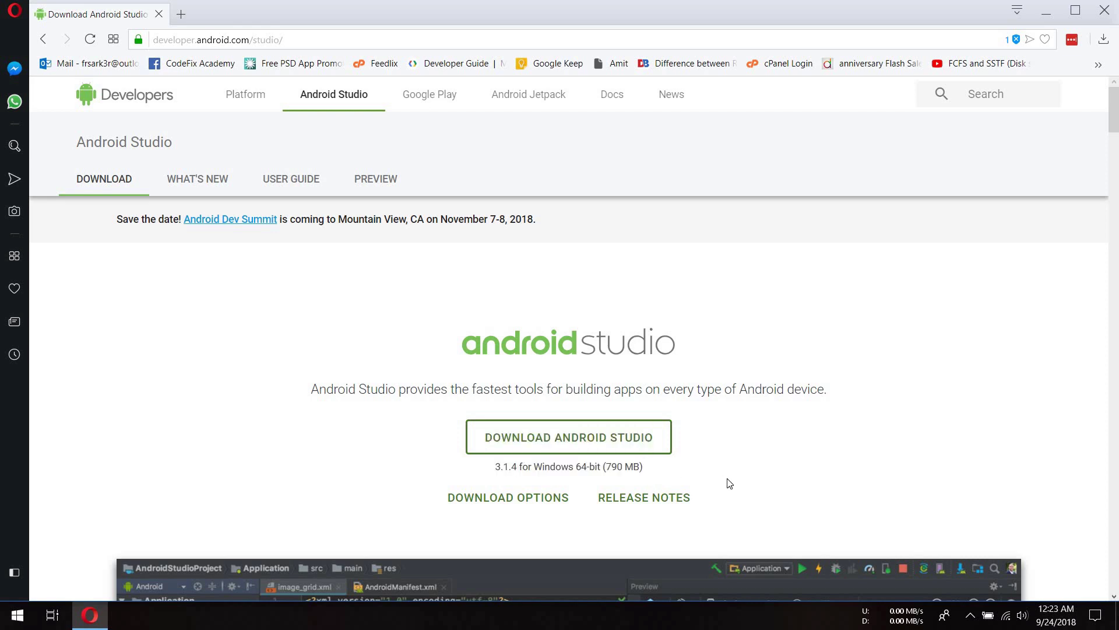
left_click(590, 446)
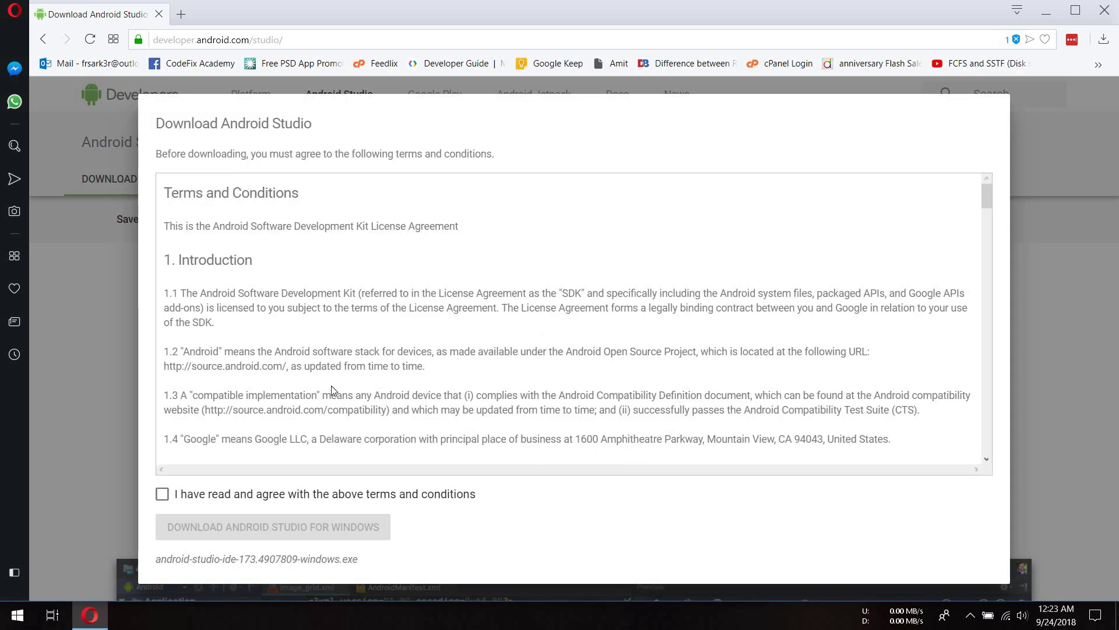
scroll(330, 388, "down", 5)
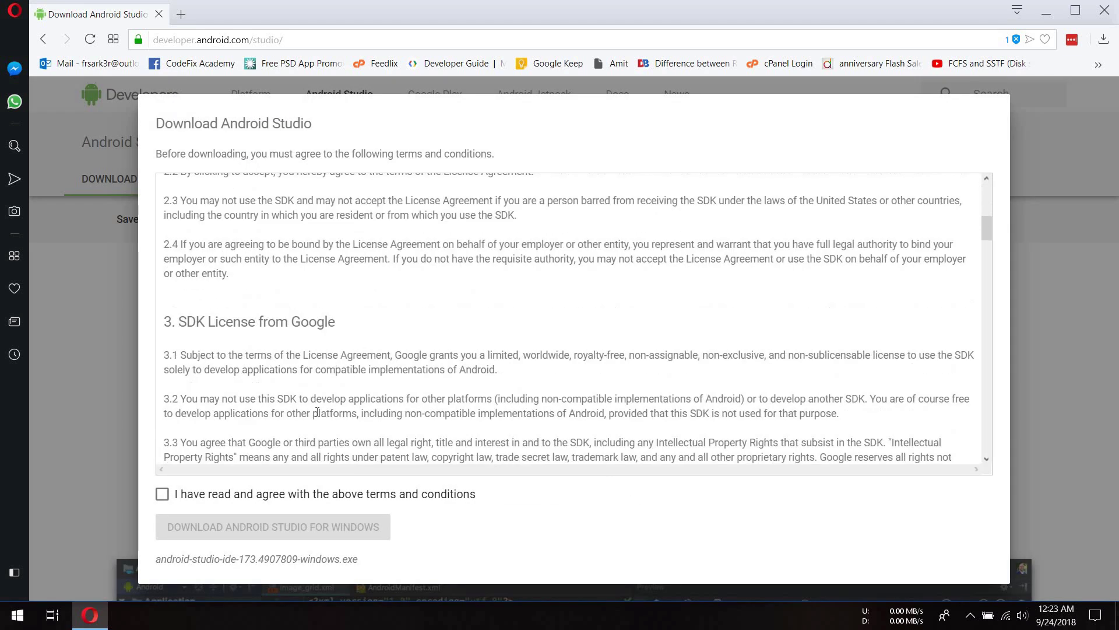
scroll(331, 388, "up", 5)
left_click(163, 494)
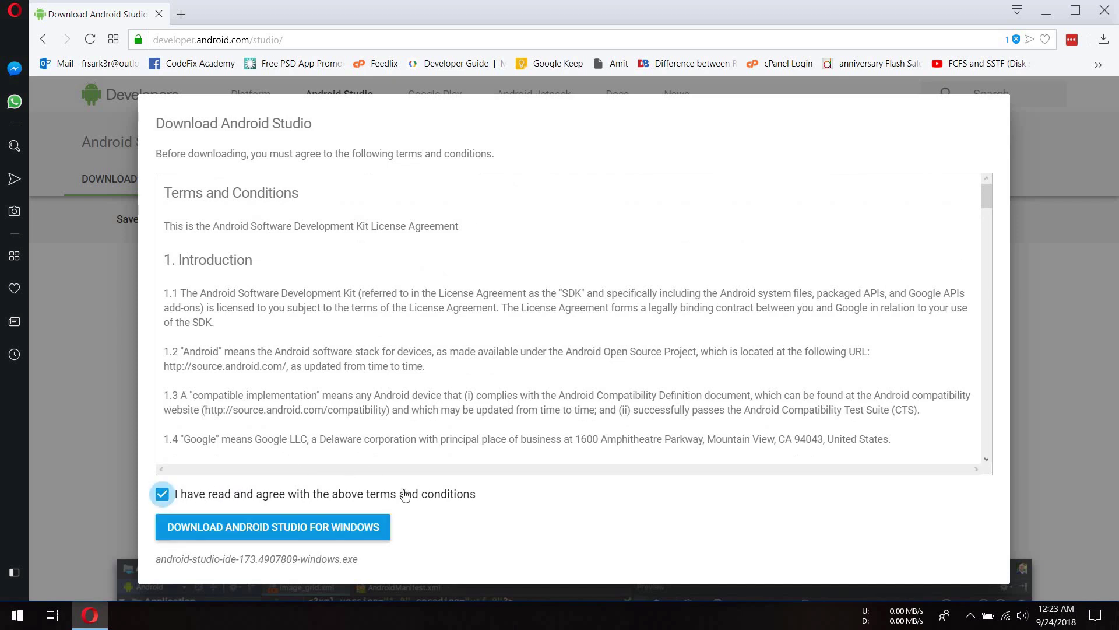
Step: Download Android Studio for Windows and save android-studio-ide-173.4907809-windows.exe to the Desktop
left_click(290, 525)
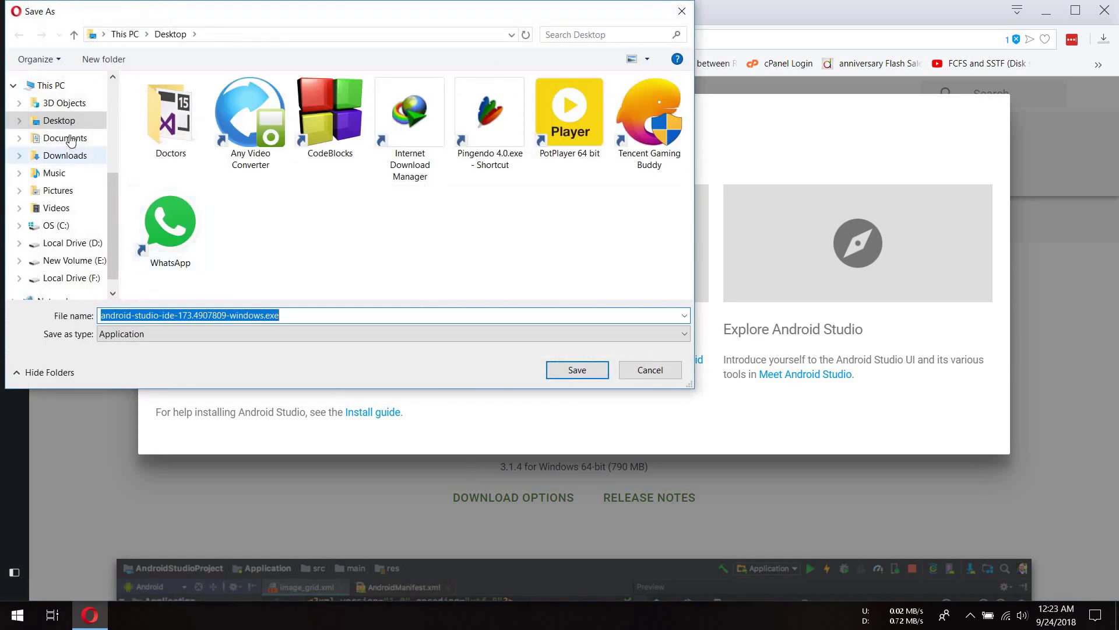
left_click(55, 120)
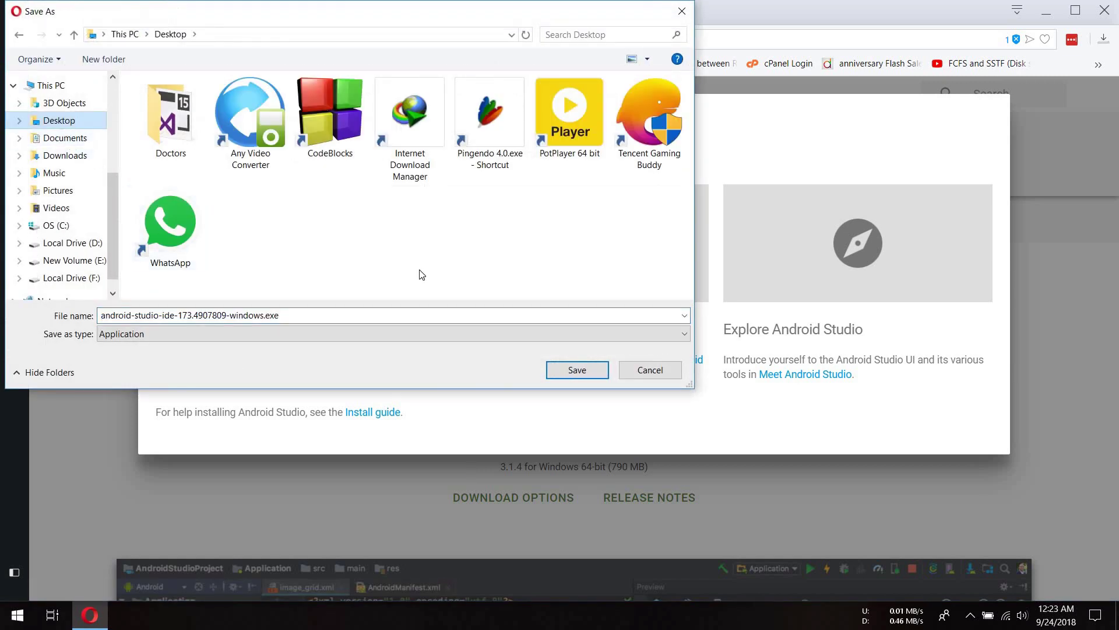
left_click(583, 372)
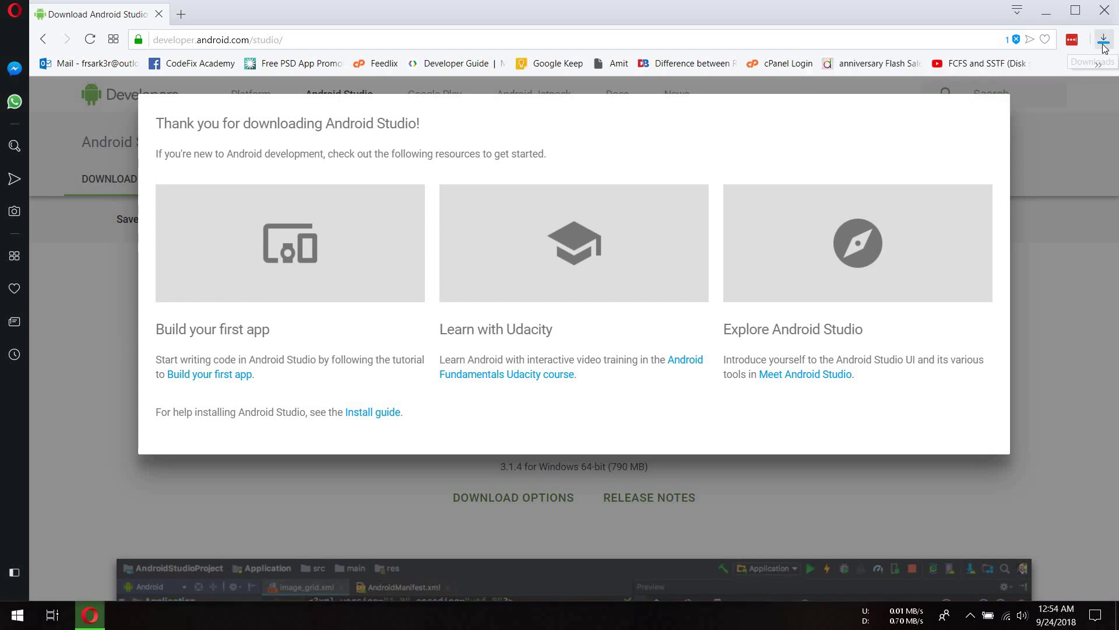
Step: Check the browser's downloads list for the Android Studio installer and minimize the browser to the desktop
left_click(1103, 41)
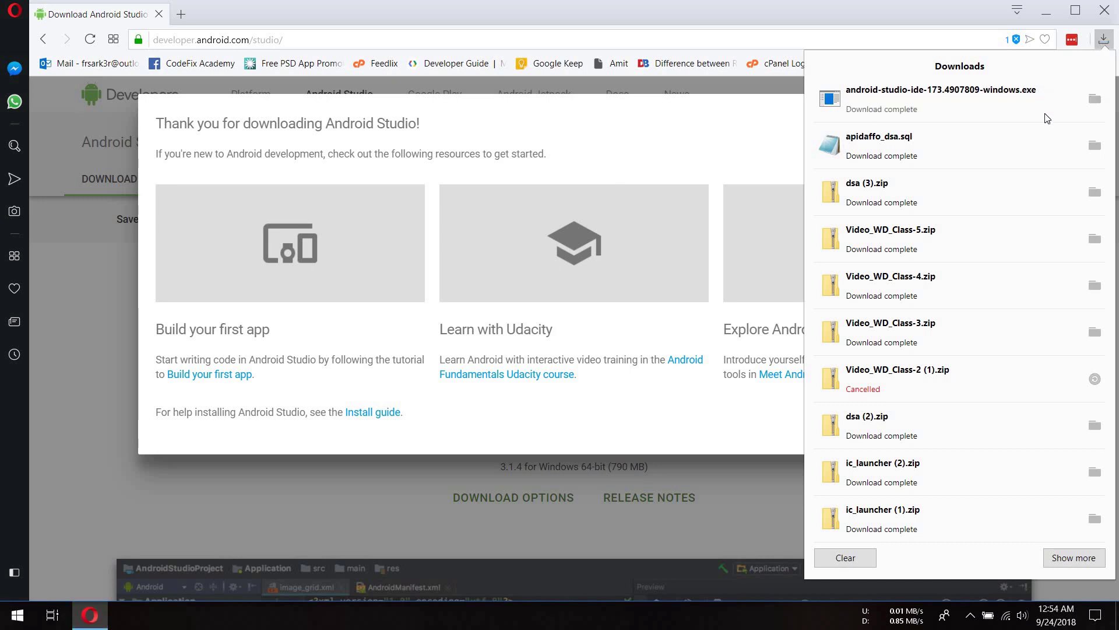
left_click(1046, 16)
left_click(1046, 16)
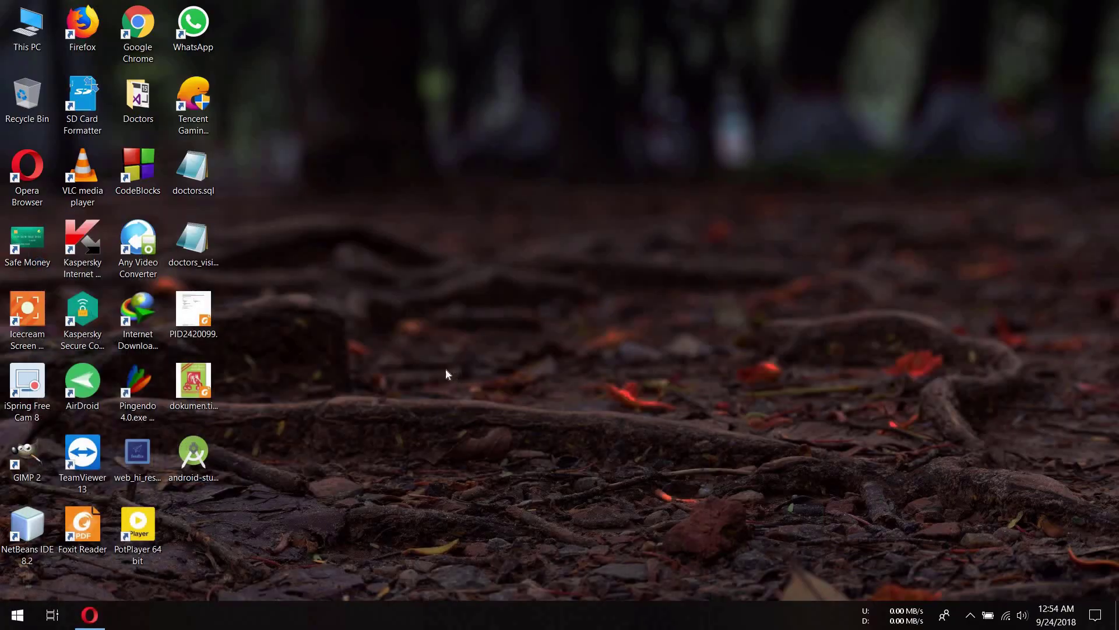
Step: Run the downloaded Android Studio installer from the desktop
left_click(175, 463)
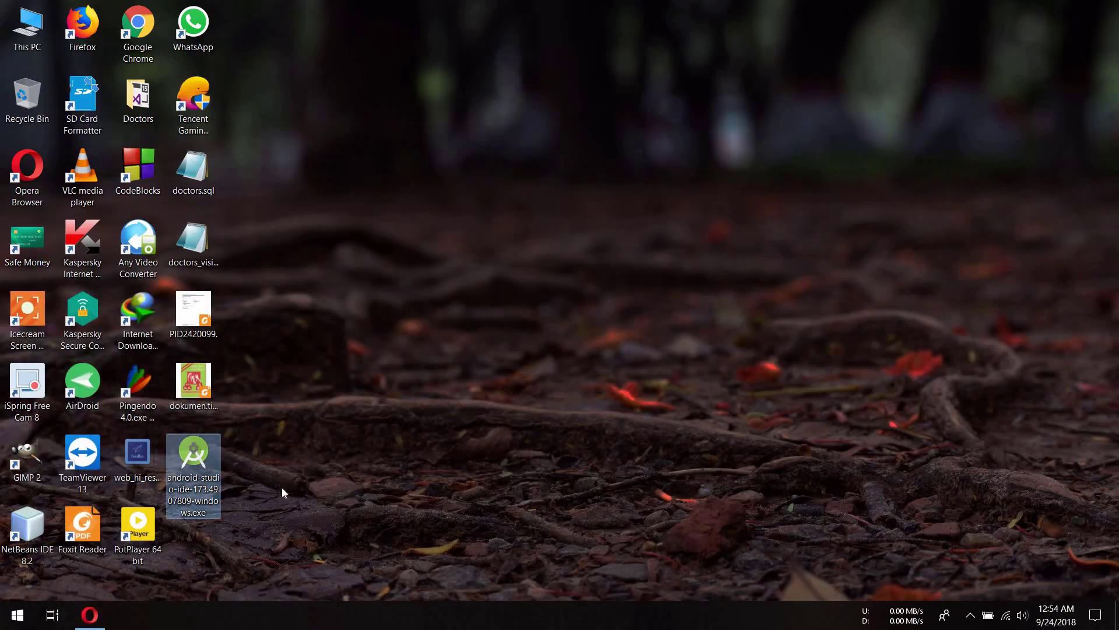
mouse_move(195, 462)
left_mouse_down()
mouse_move(236, 454)
mouse_move(186, 467)
mouse_move(217, 463)
mouse_move(195, 461)
left_mouse_up()
right_click(195, 461)
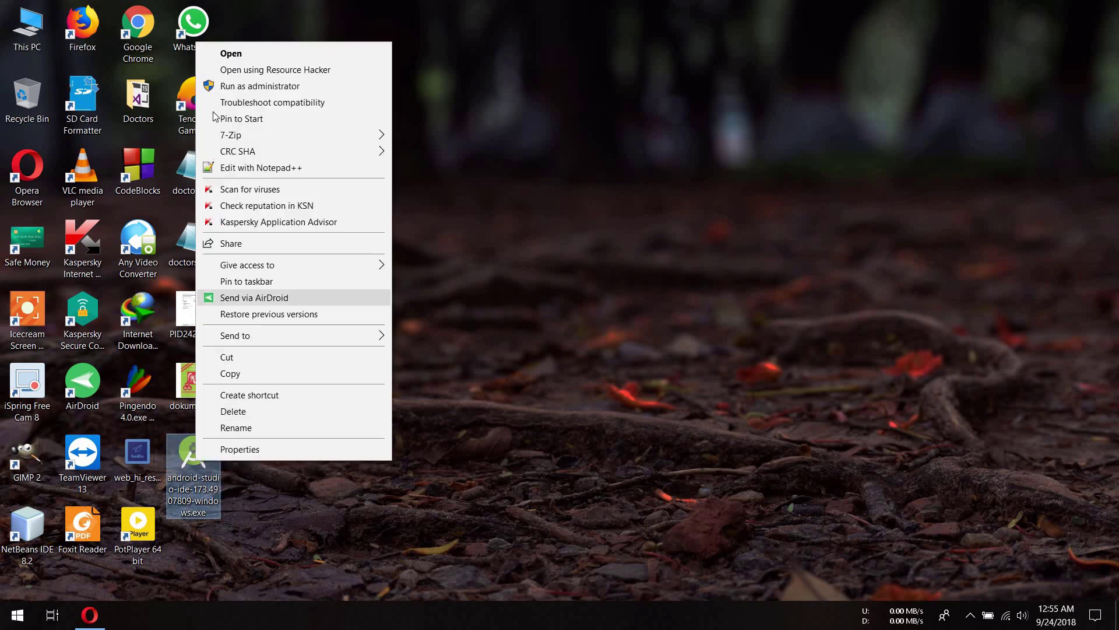
left_click(227, 54)
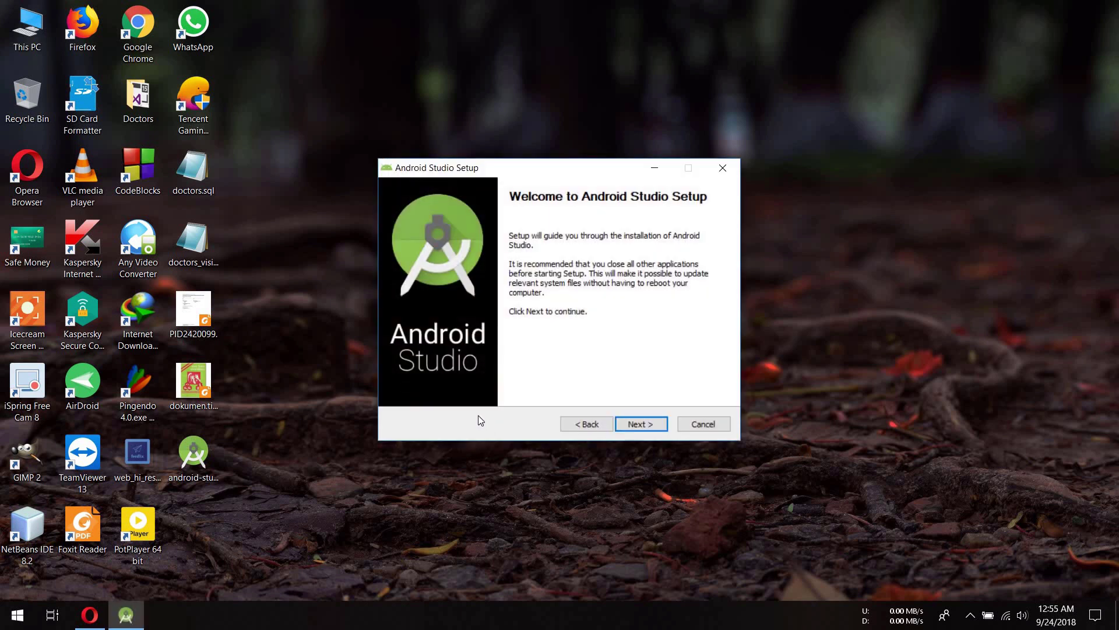
Step: Advance the installer through its component choice with both Android Studio and Android Virtual Device included
mouse_move(586, 172)
left_mouse_down()
mouse_move(562, 160)
mouse_move(597, 177)
left_mouse_up()
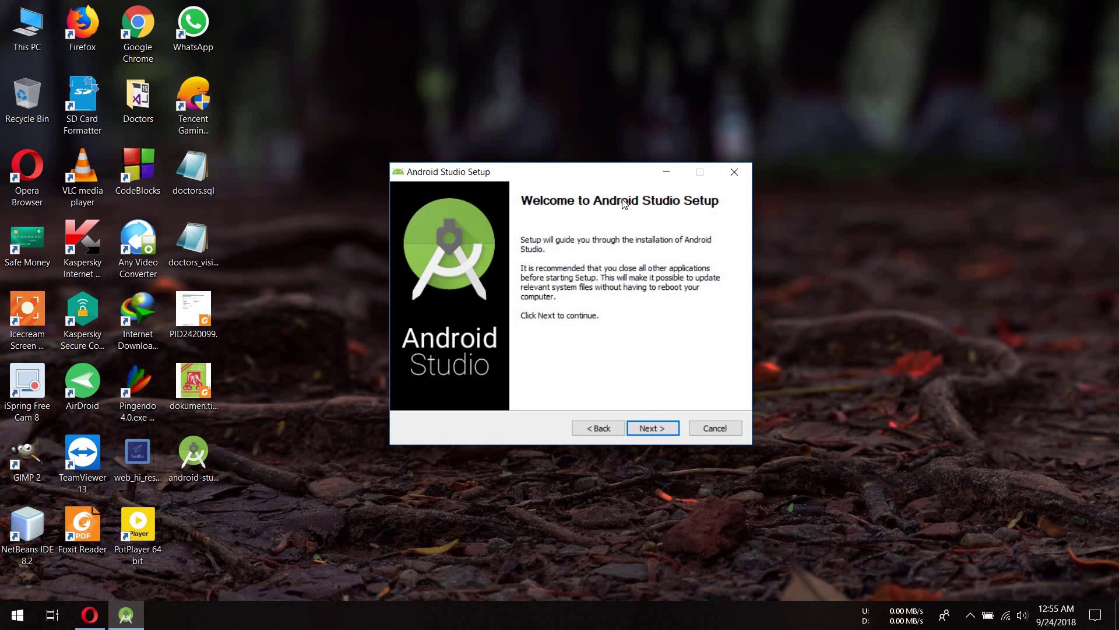
left_click(663, 432)
mouse_move(583, 303)
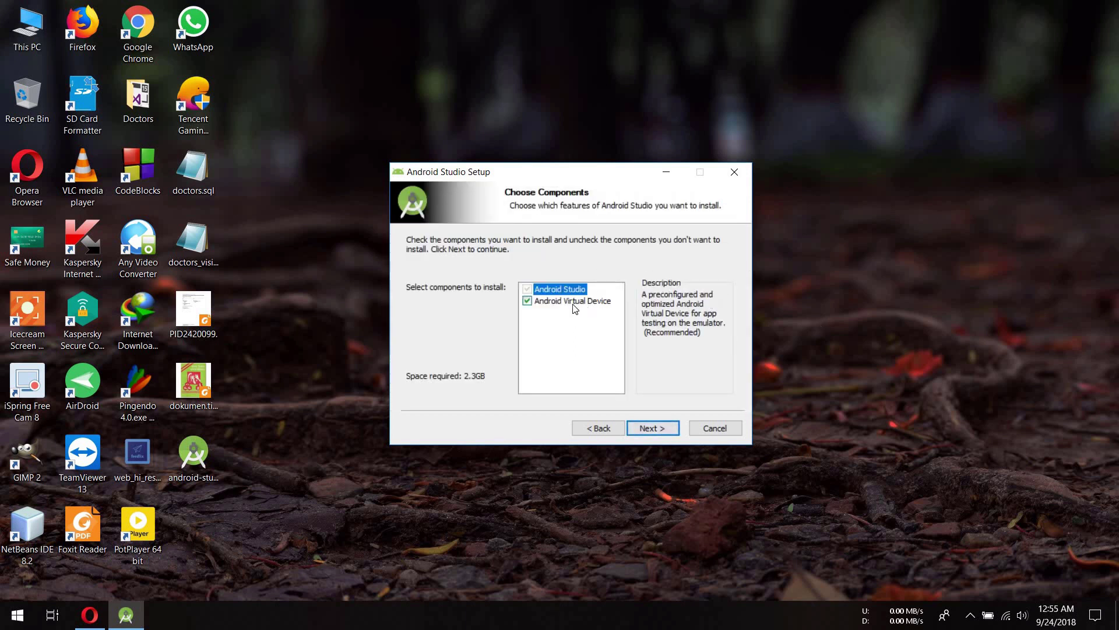
left_click(526, 300)
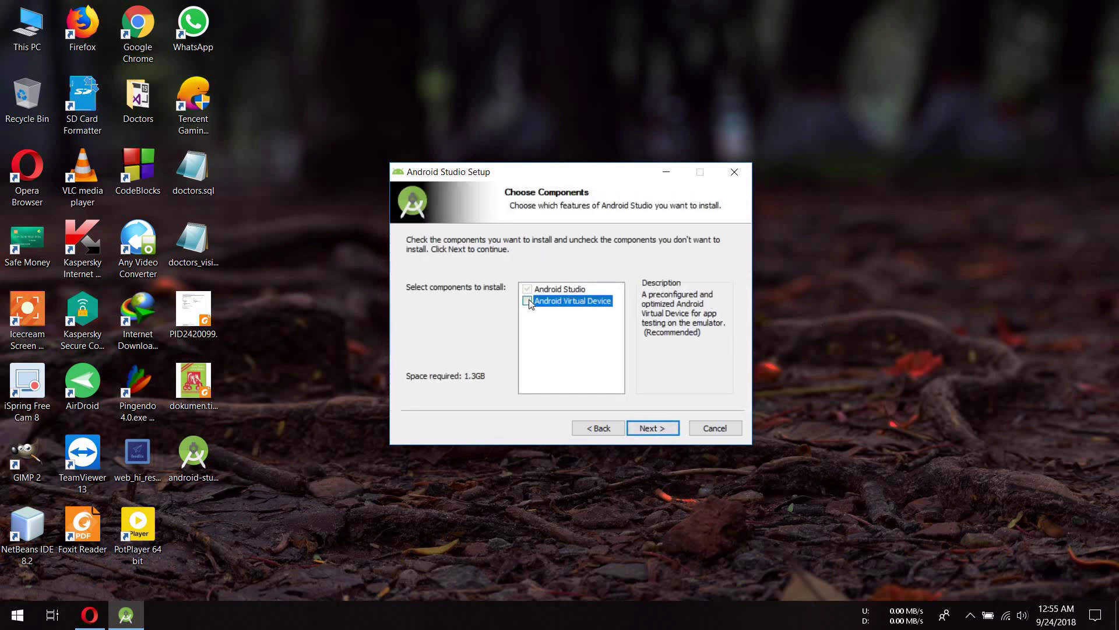
left_click(525, 300)
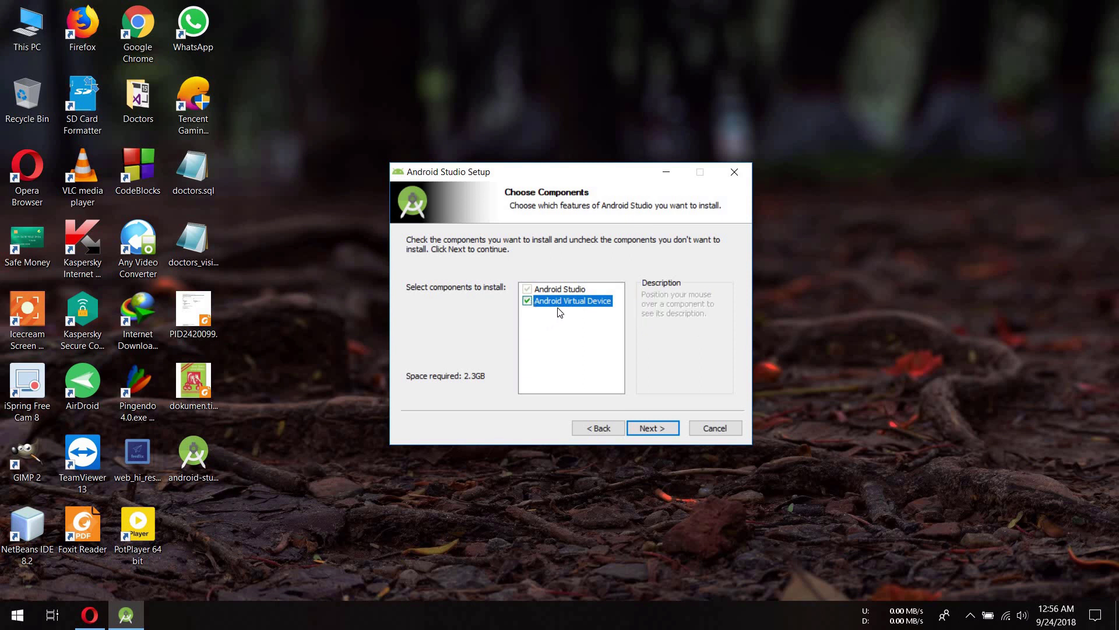
left_click(656, 429)
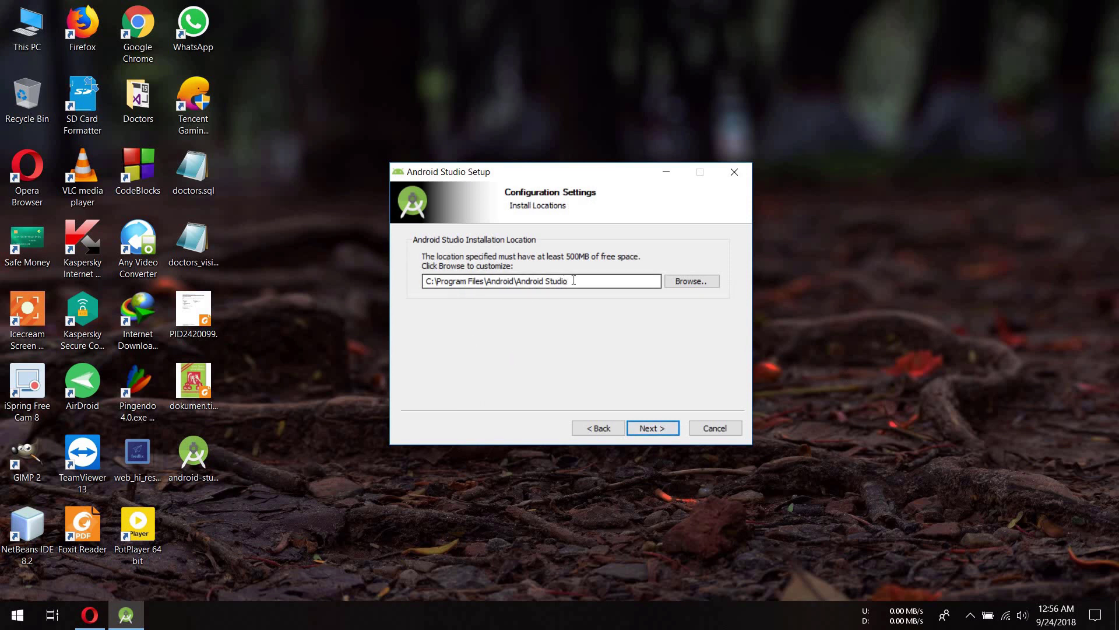
Step: Install to C:\Program Files\Android\Android Studio with Android Studio as the Start Menu folder
left_click_drag(570, 281, 609, 276)
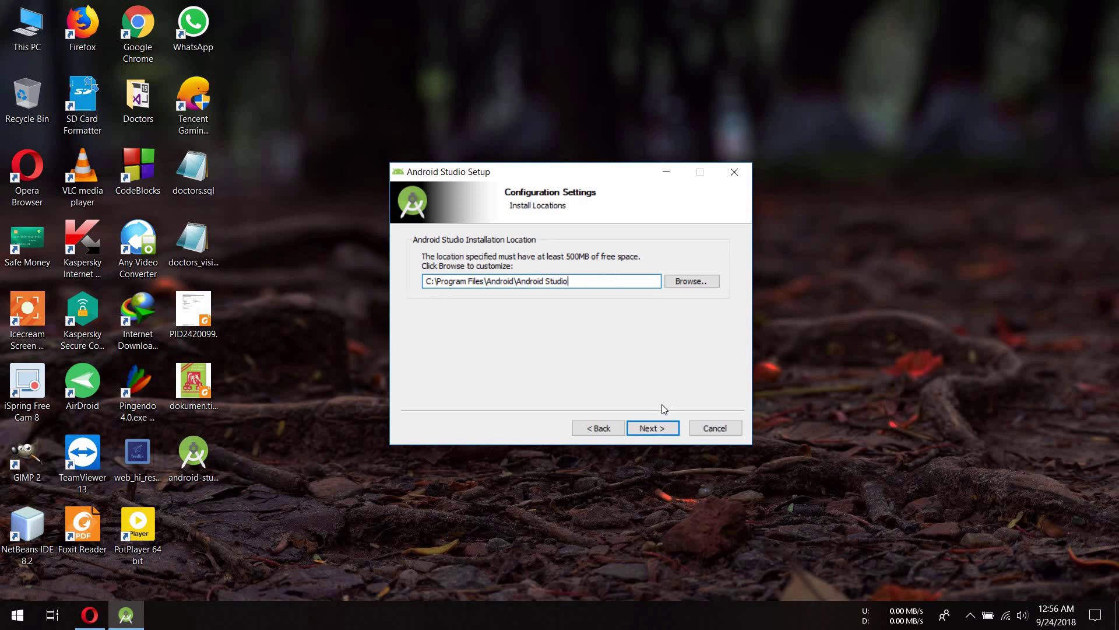
left_click(653, 428)
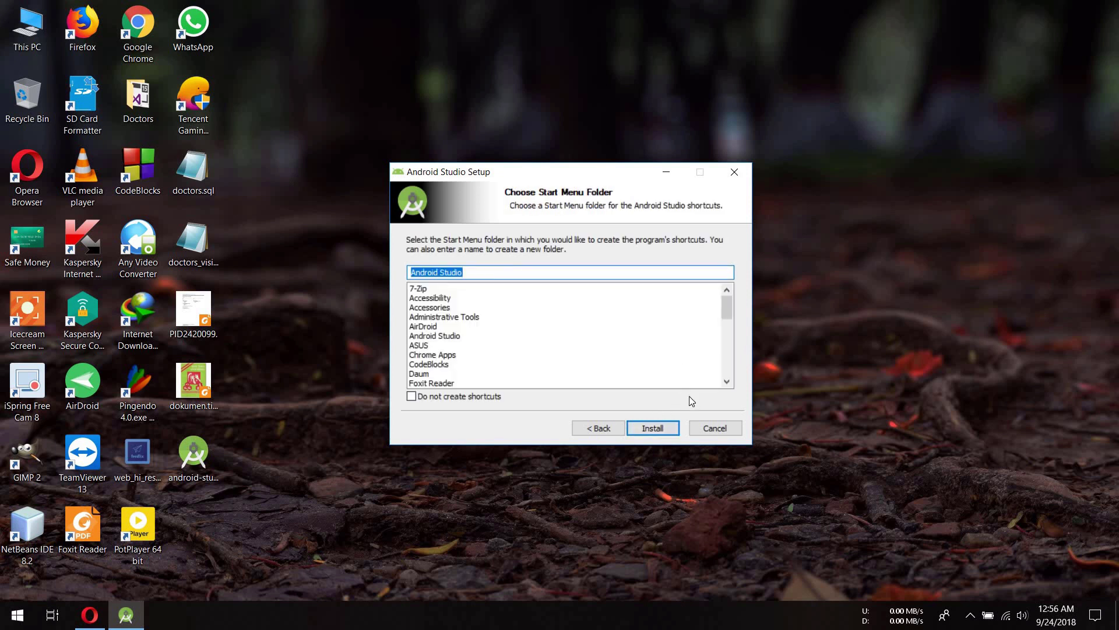
left_click(654, 428)
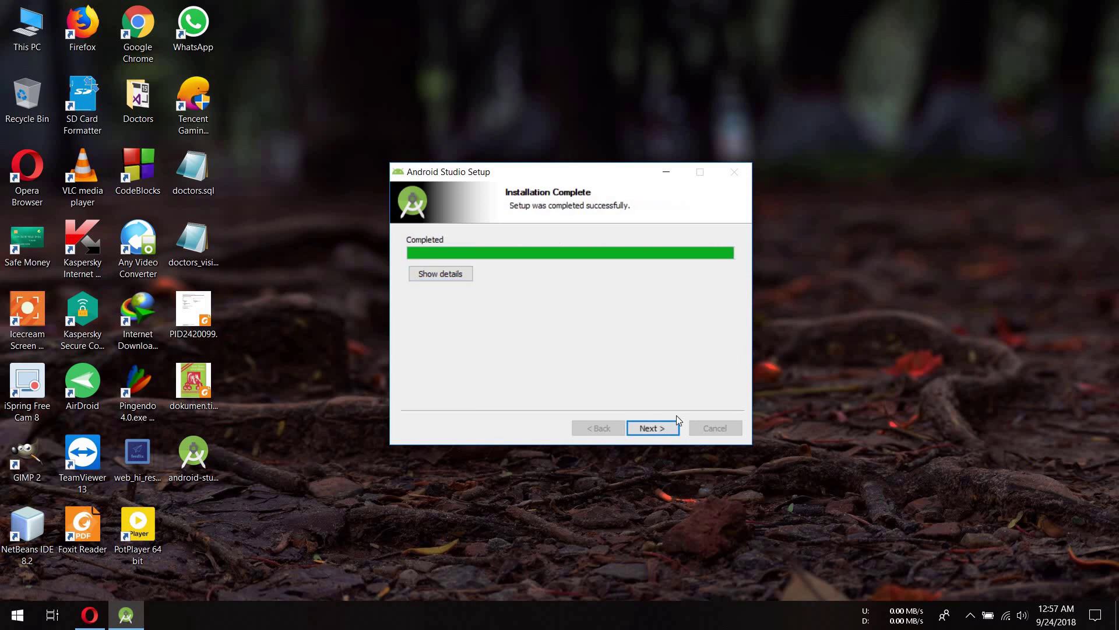
Step: Finish the installer with Start Android Studio enabled and launch it without importing previous settings
left_click(660, 427)
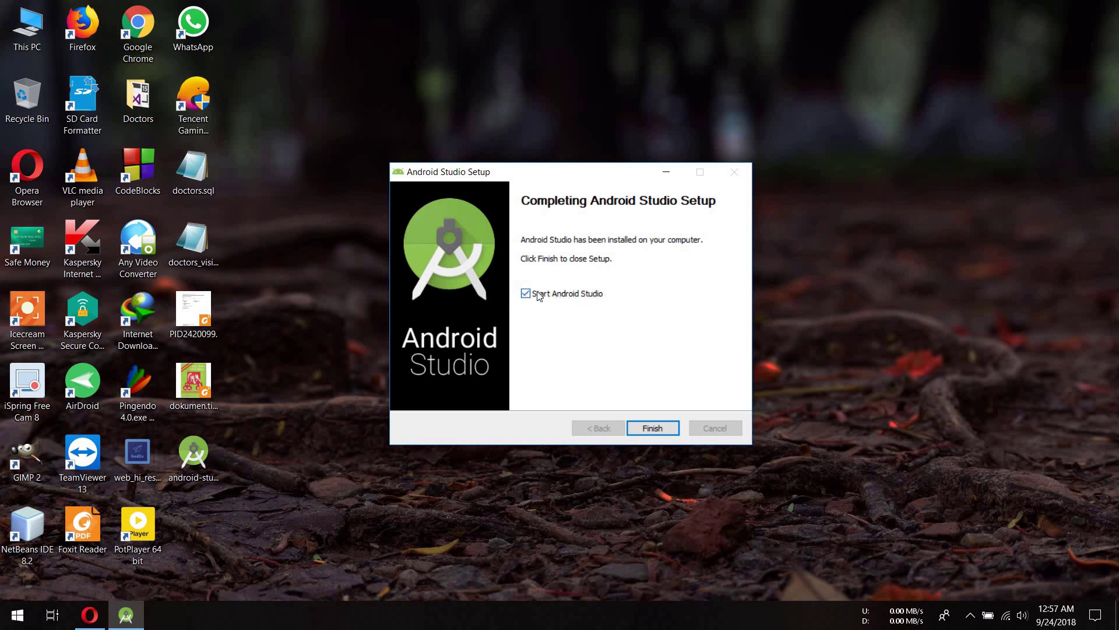
left_click(654, 428)
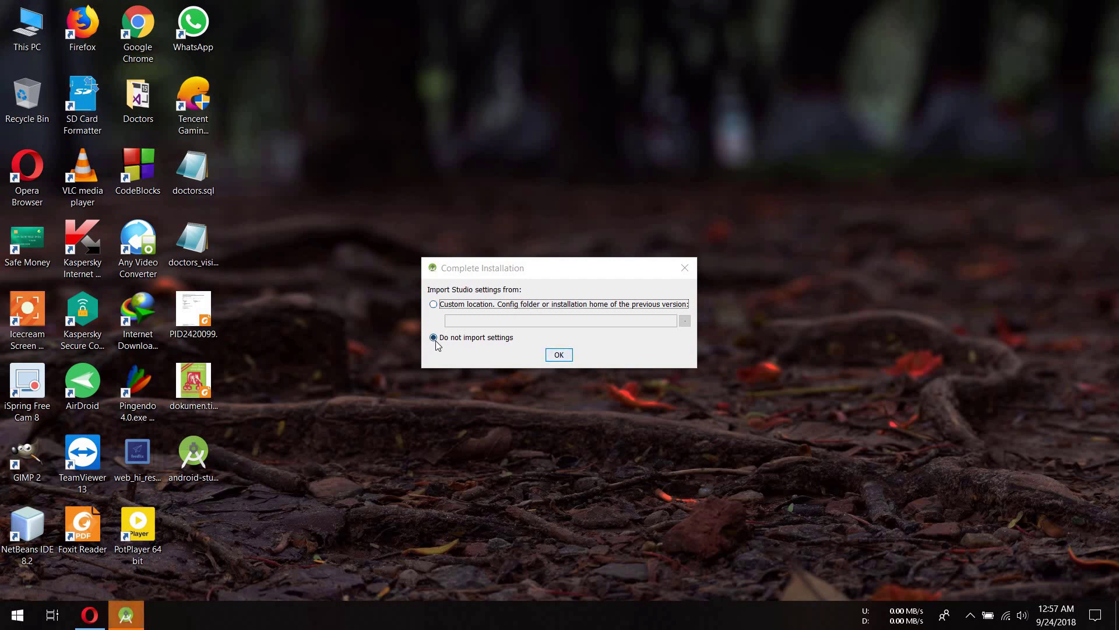
left_click(558, 355)
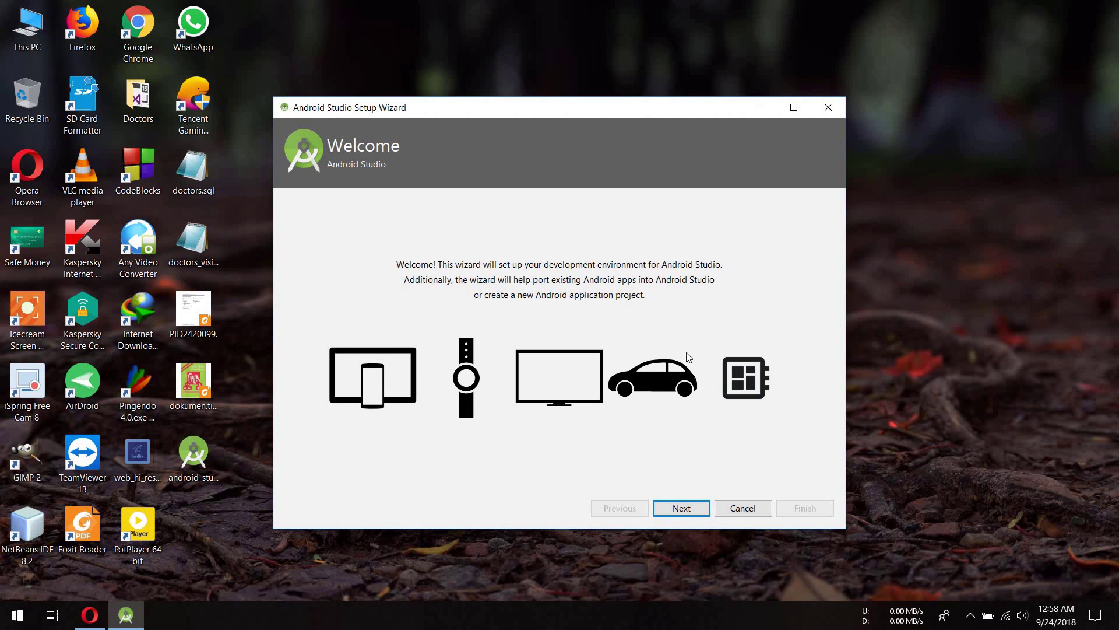
Step: Choose the Custom install type in the setup wizard and select the Darcula UI theme
left_click(689, 511)
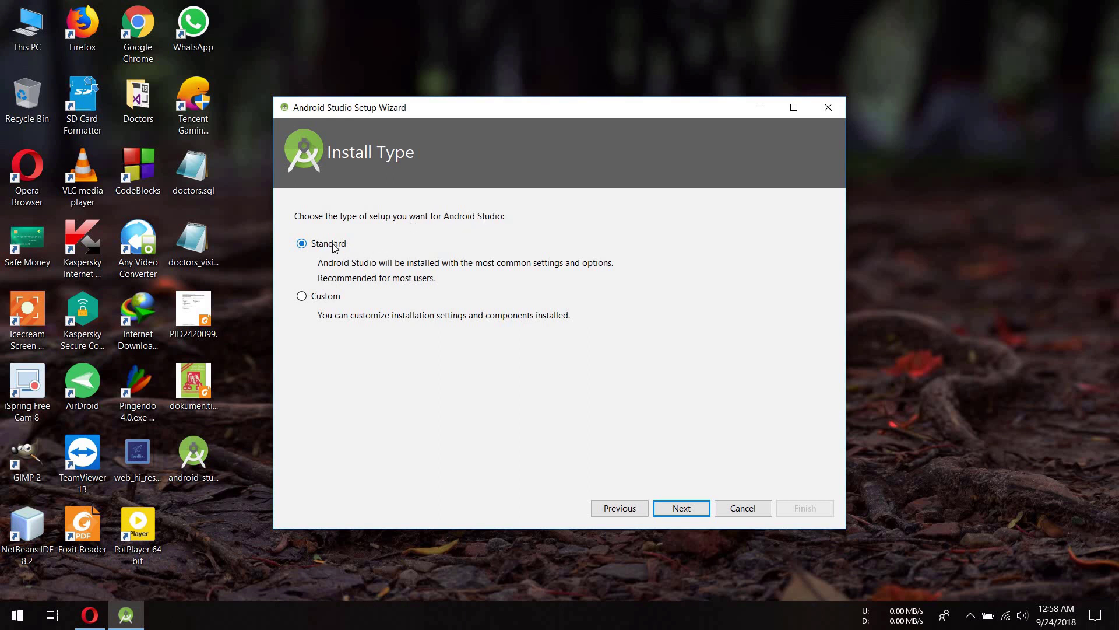
left_click(320, 298)
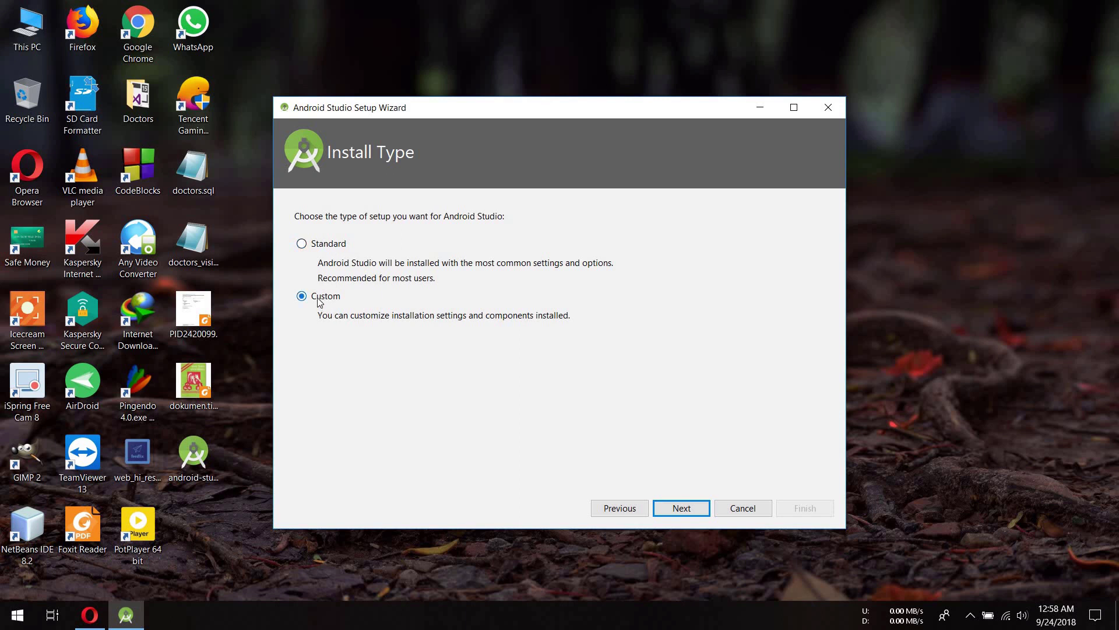
left_click(691, 510)
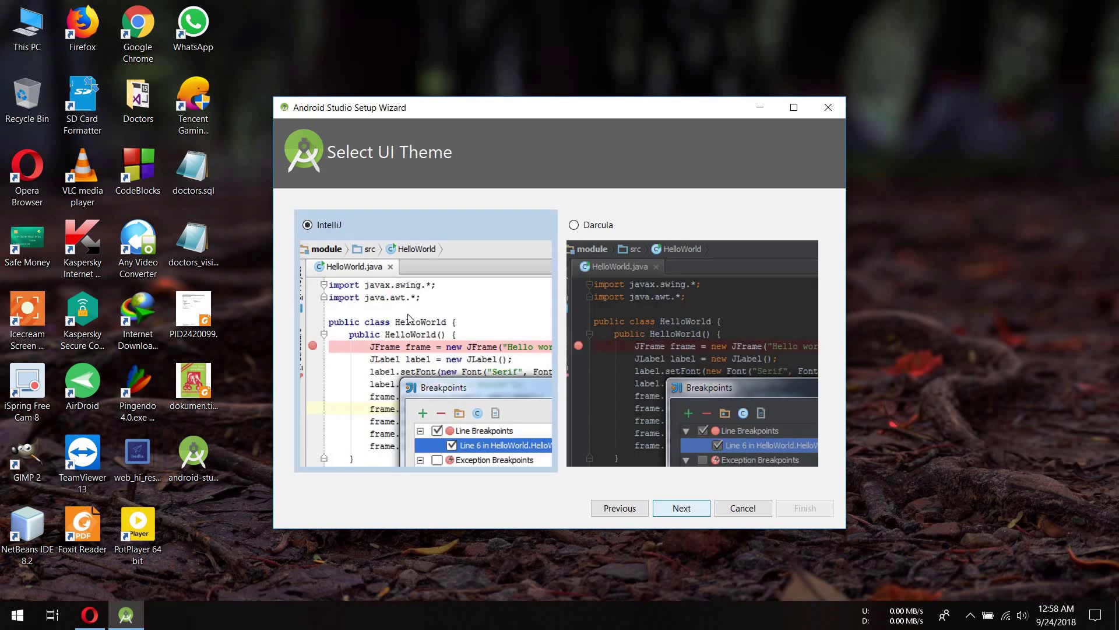
left_click(594, 227)
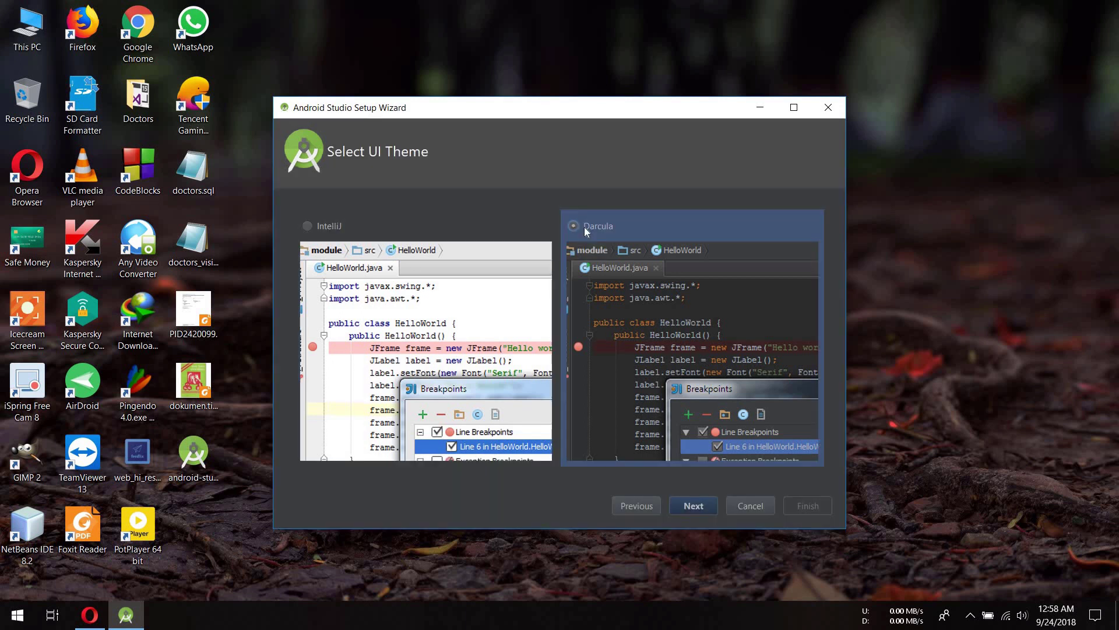
Step: Preview the IntelliJ theme, reselect Darcula and continue to the SDK components setup
left_click(319, 228)
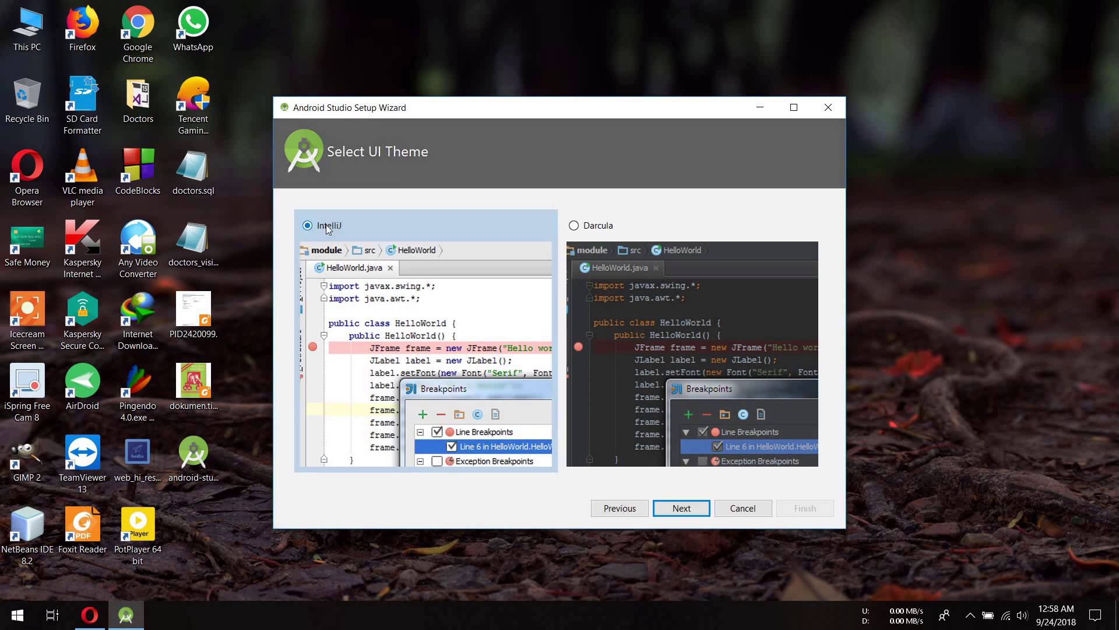
left_click(597, 226)
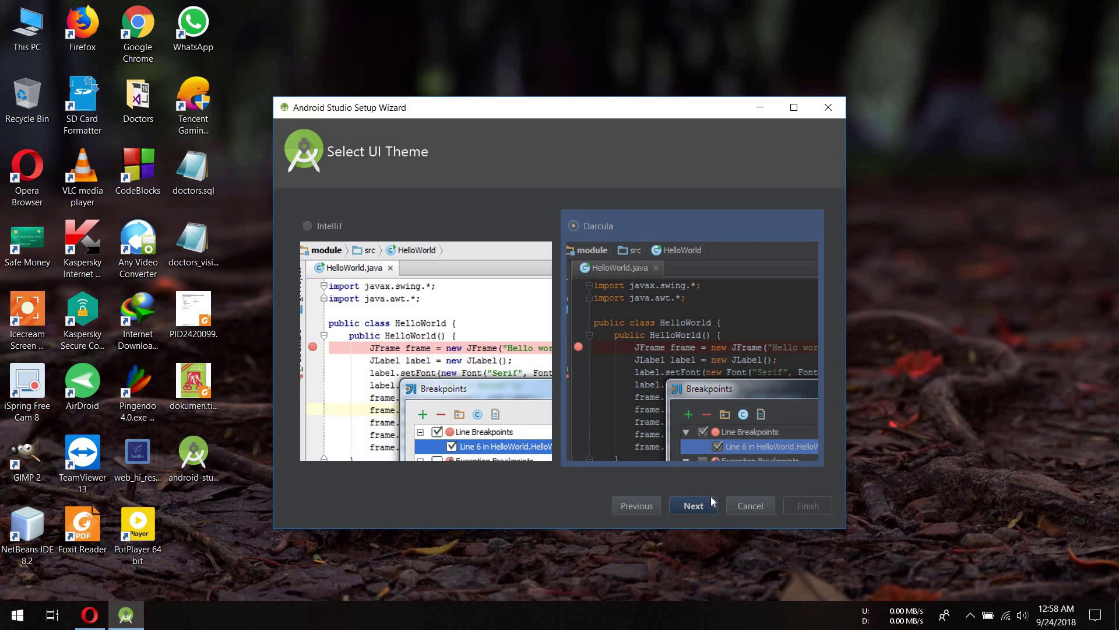
left_click(704, 510)
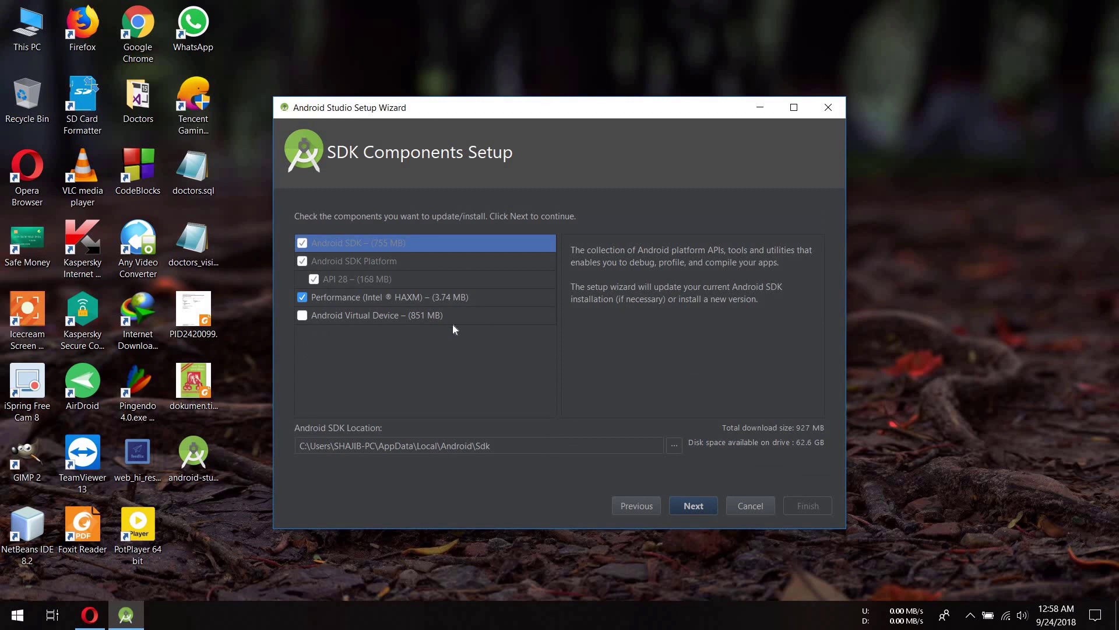
Step: Include Performance (Intel HAXM) and Android Virtual Device in the SDK components and continue with the default SDK location
left_click(504, 446)
left_click_drag(461, 446, 513, 443)
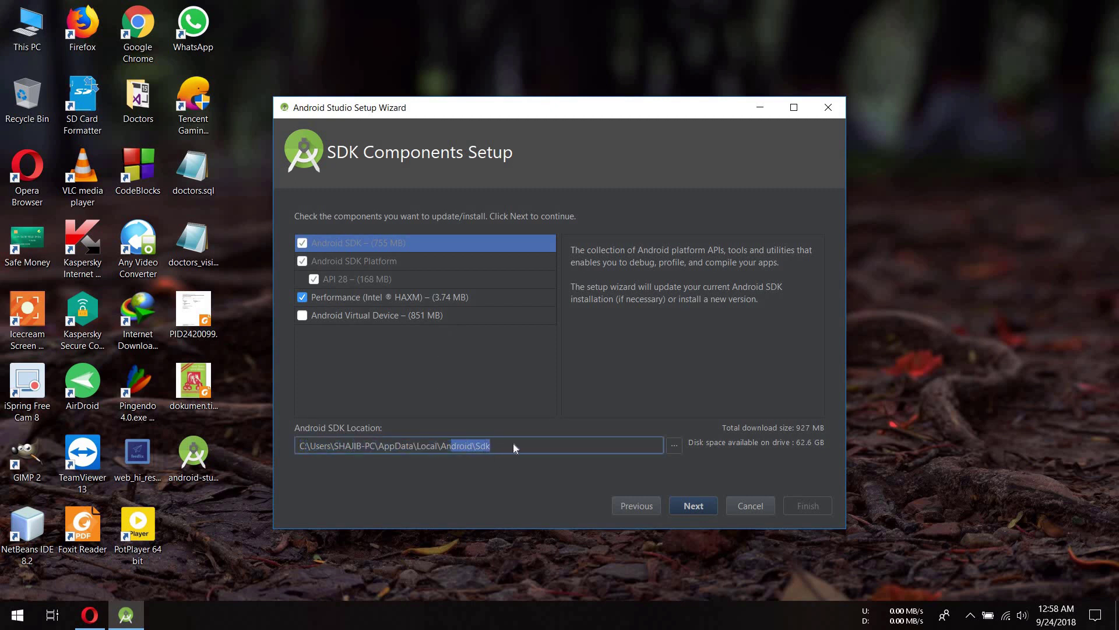
left_click(341, 244)
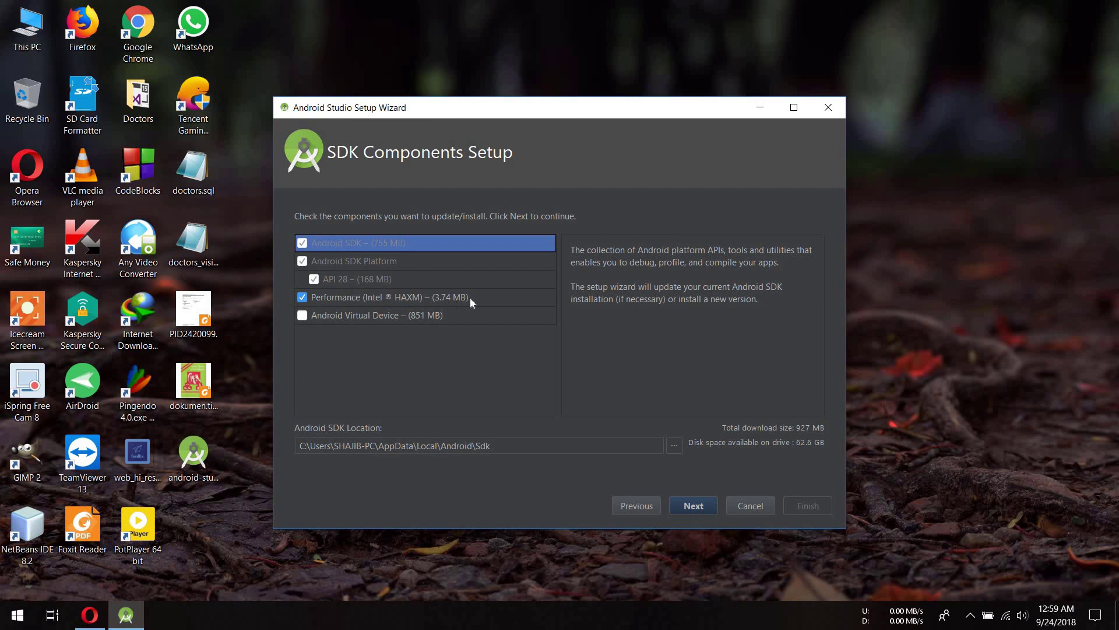
left_click(302, 298)
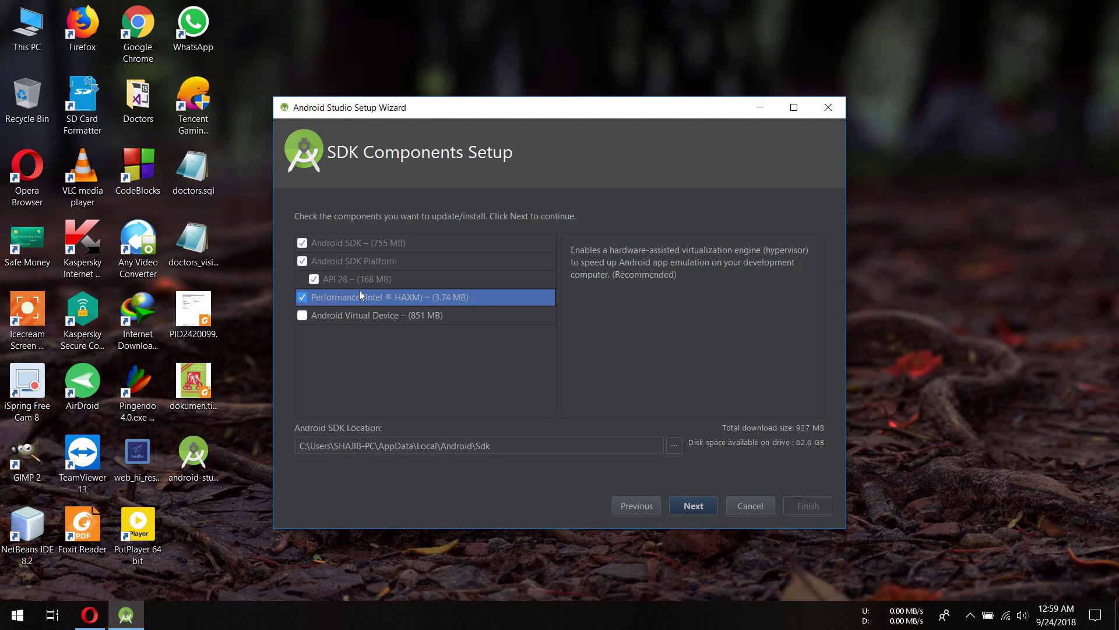
left_click(302, 316)
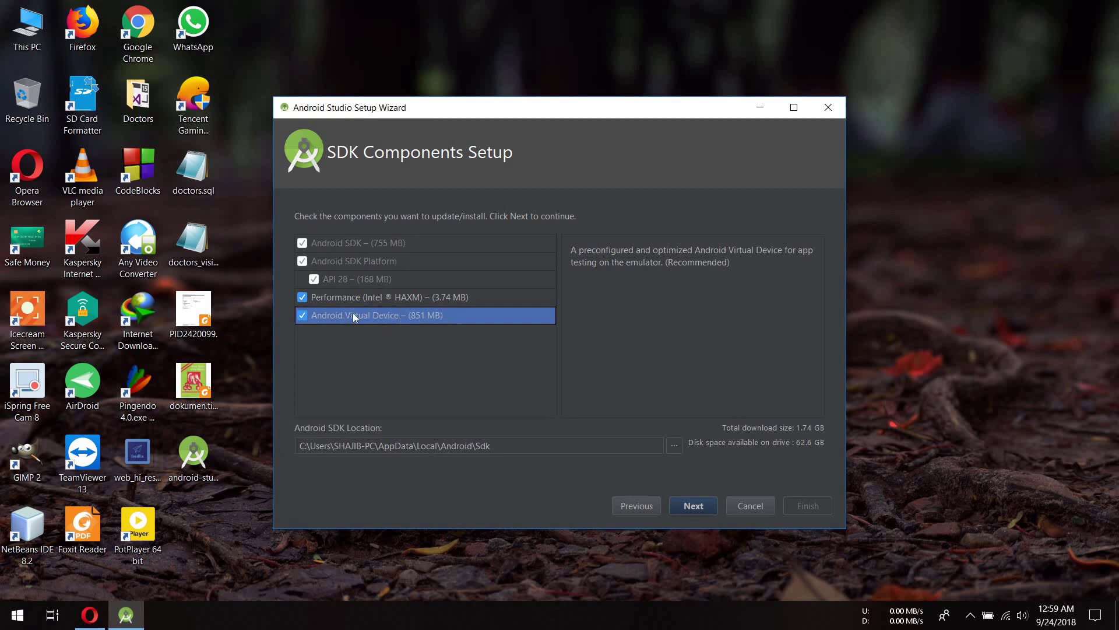
left_click(502, 447)
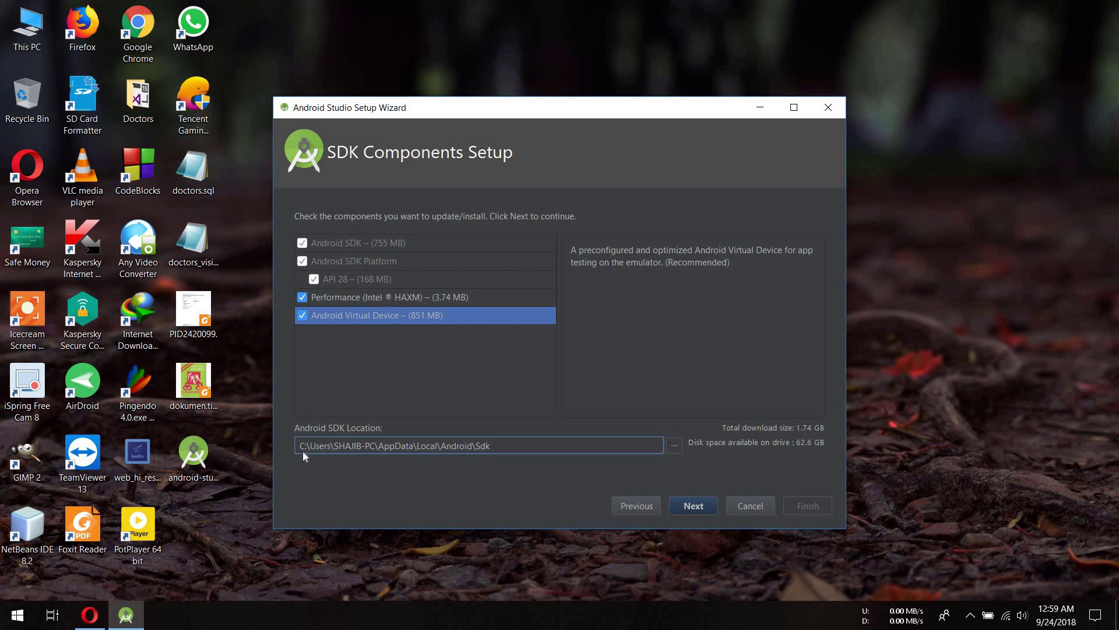
left_click(692, 506)
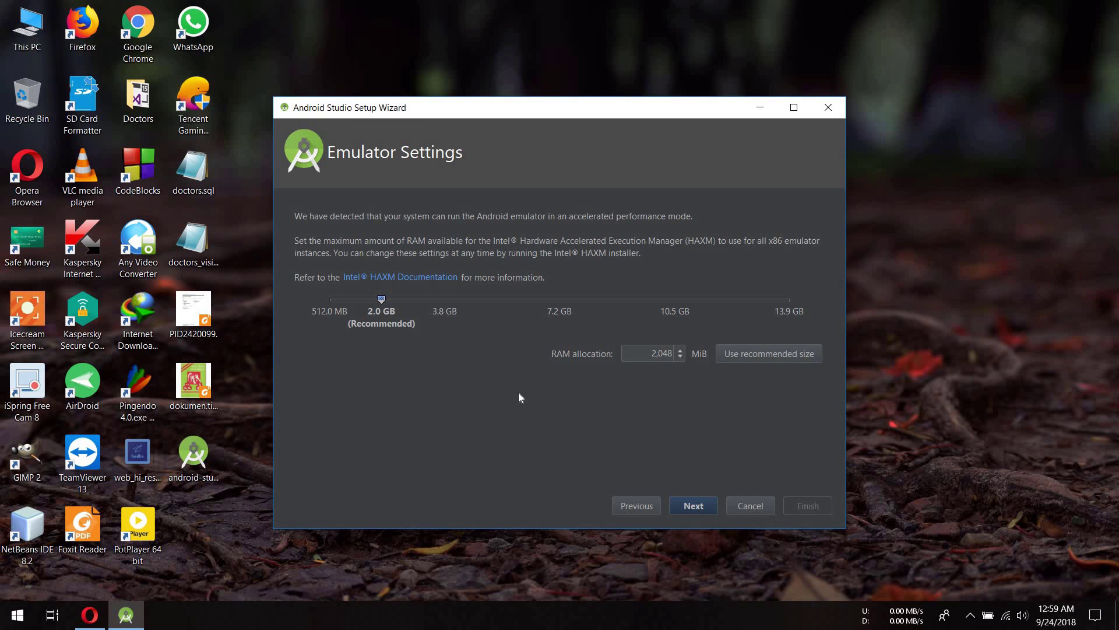
Step: Accept the 2,048 MiB emulator RAM allocation, then confirm the verified settings to start downloading the components
left_click(697, 506)
scroll(529, 398, "up", 3)
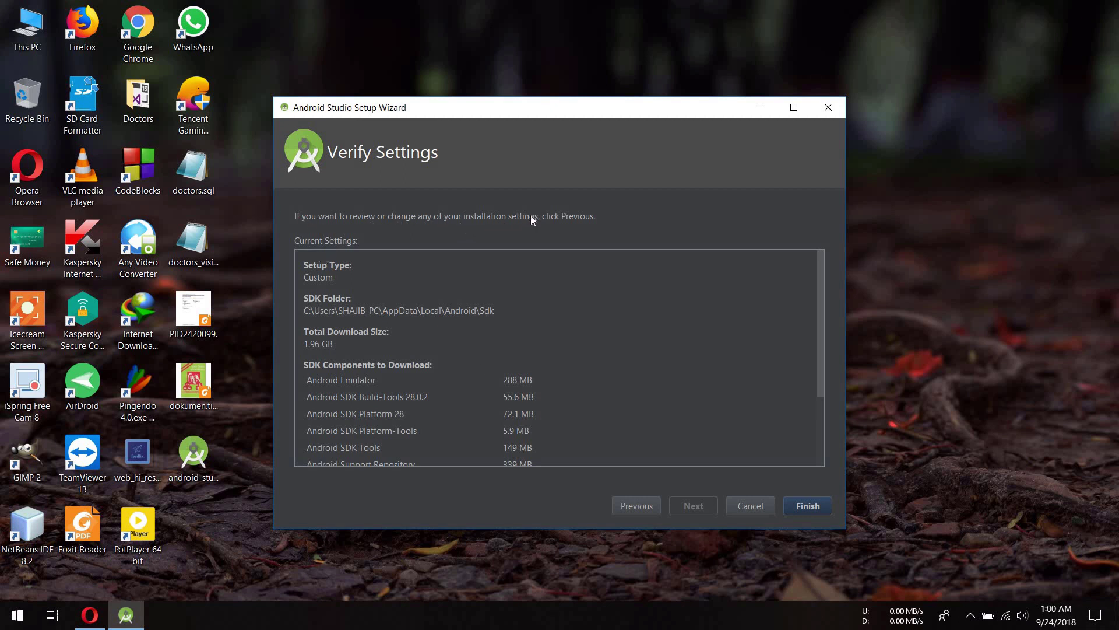
scroll(591, 354, "down", 3)
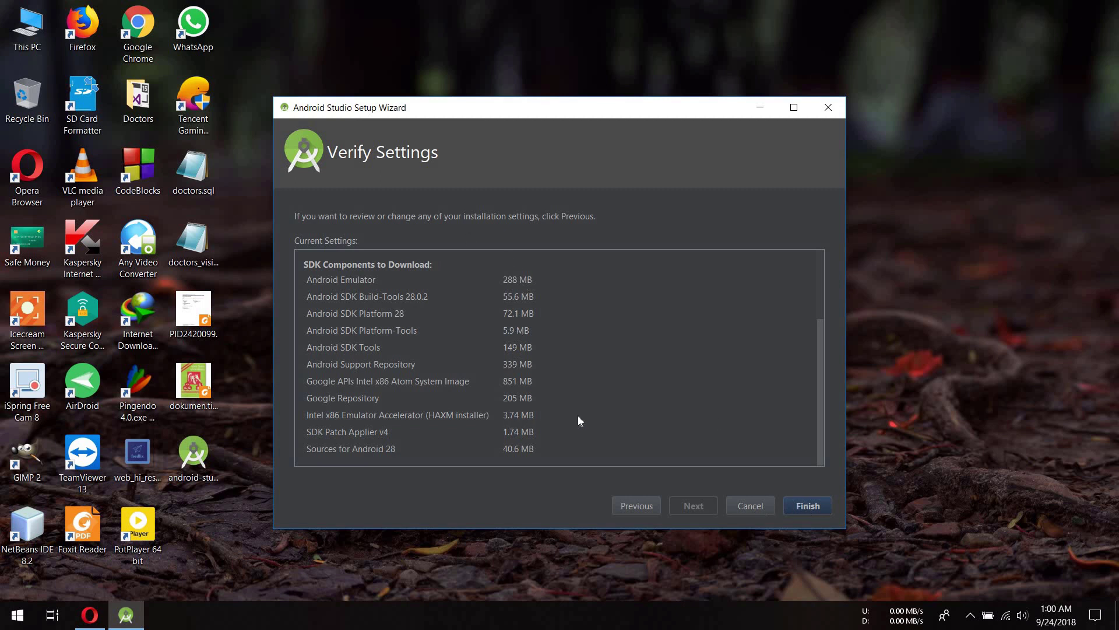
left_click(807, 507)
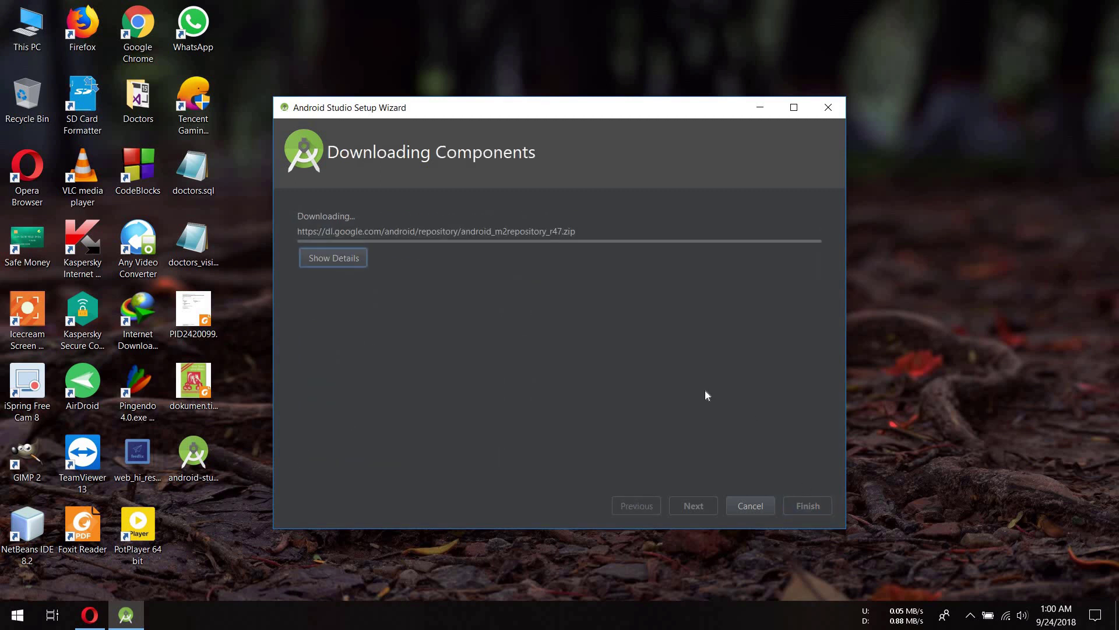
Step: Show the component download details and examine the Android Support Repository entry and its revision
left_click(329, 257)
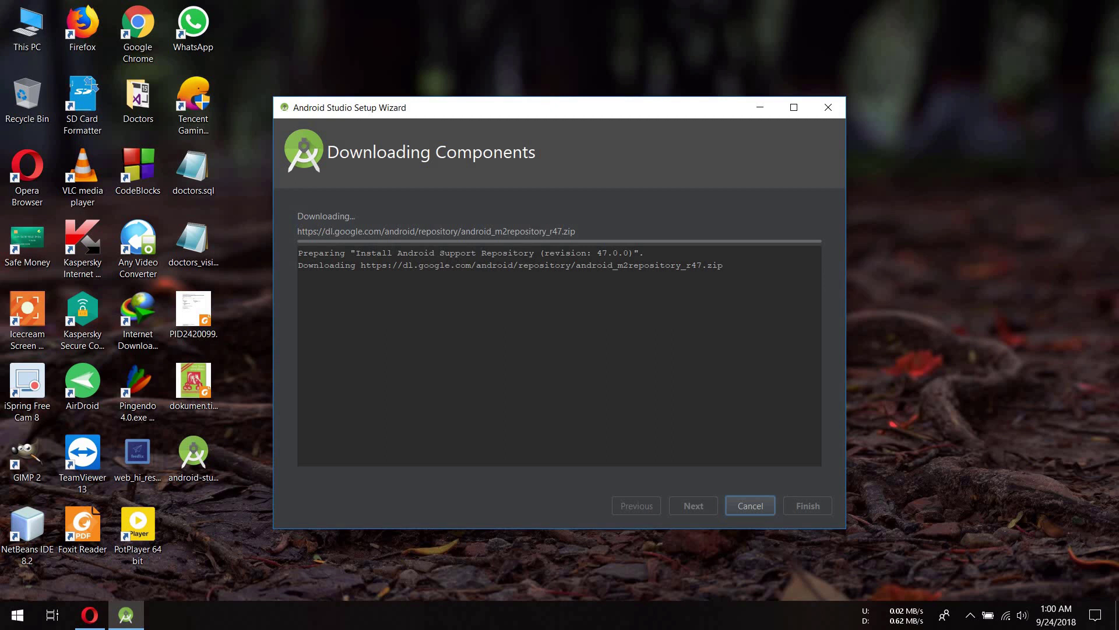
left_click_drag(397, 252, 530, 252)
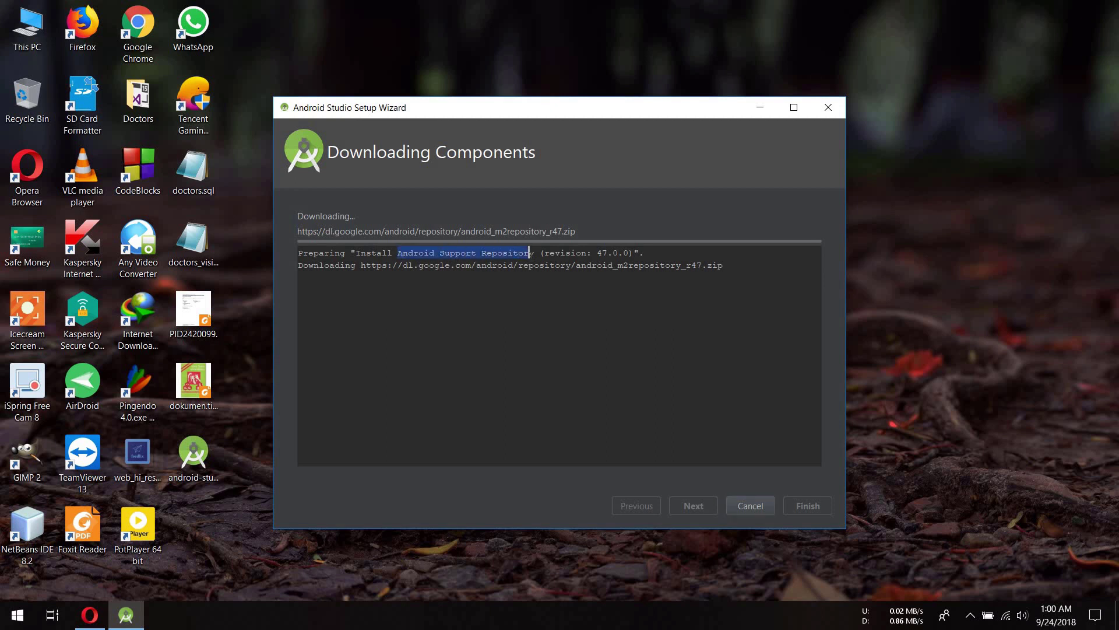
left_click_drag(597, 253, 629, 253)
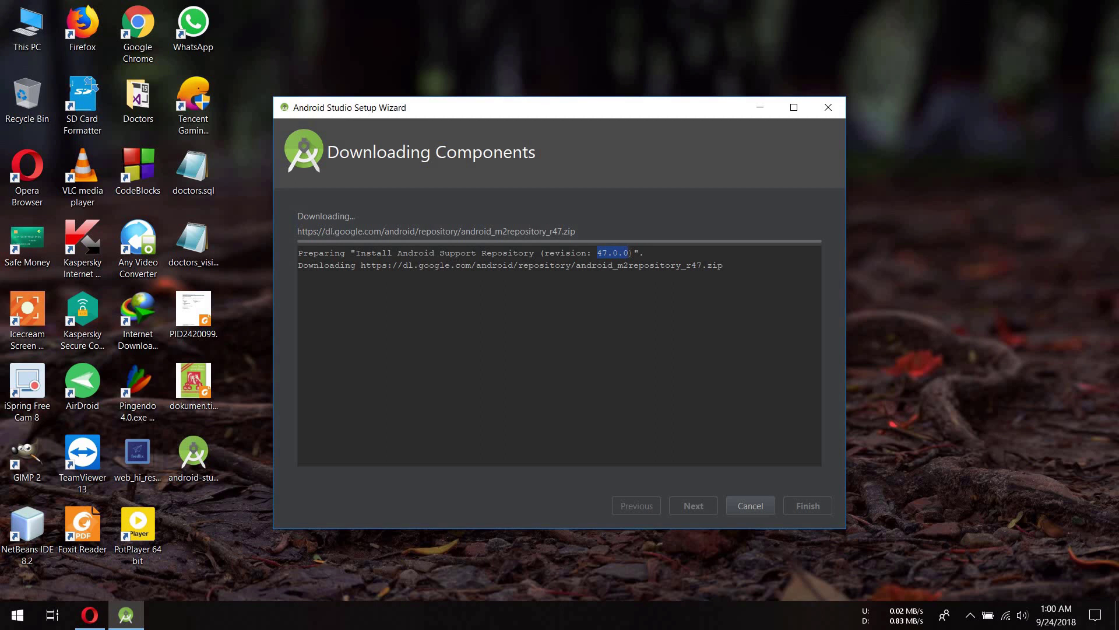
left_click(723, 264)
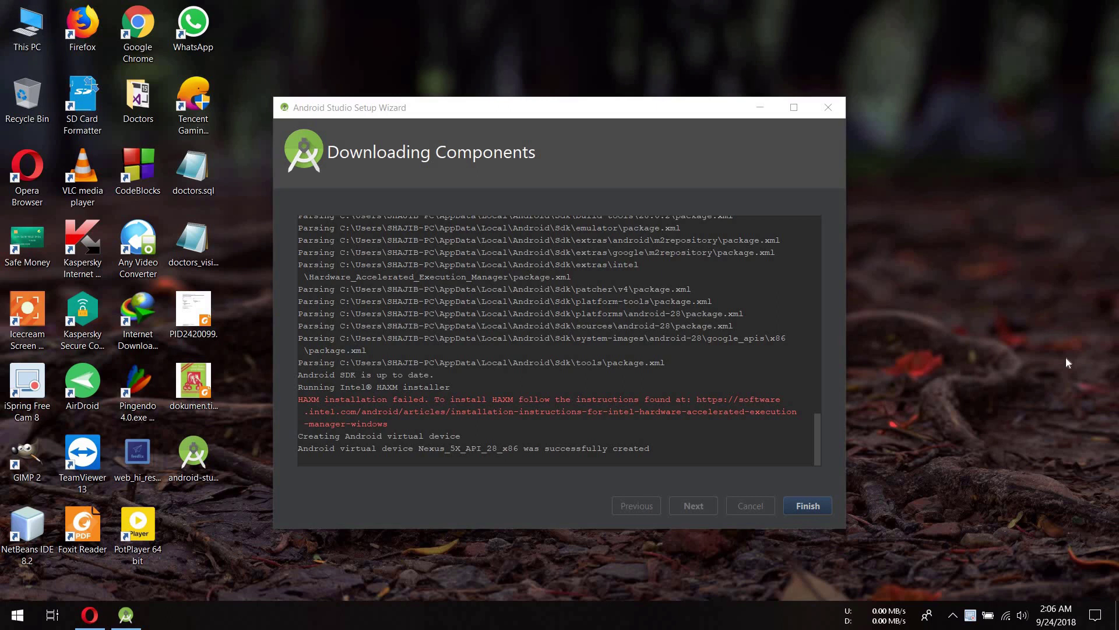
Step: Finish the setup wizard and start a new Android Studio project
left_click(807, 506)
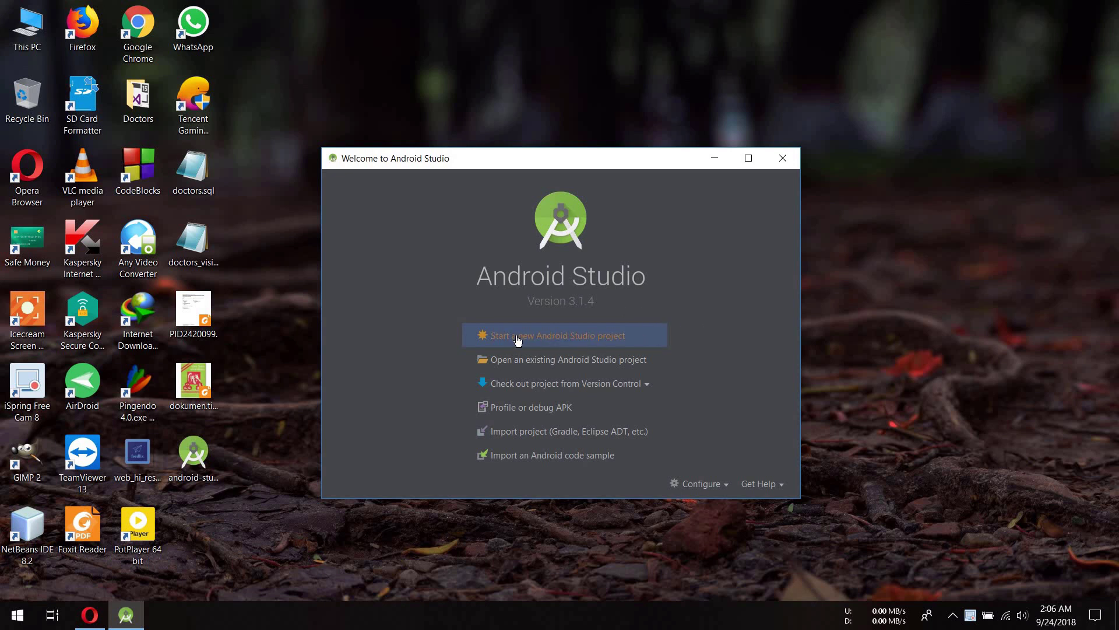
left_click(586, 343)
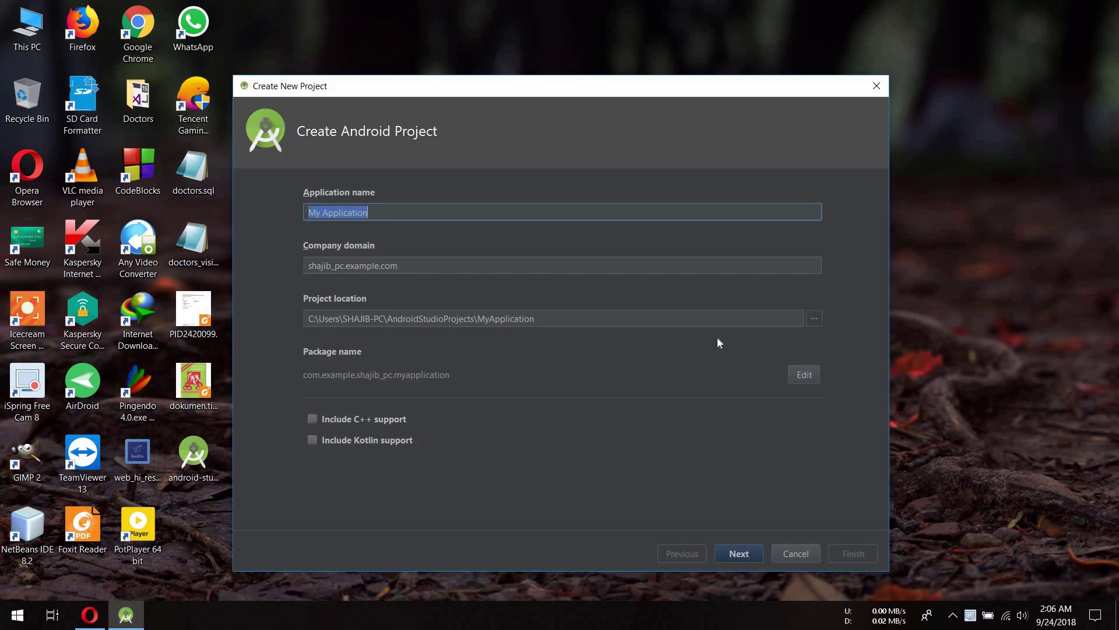
Step: Look over the default application name, company domain and project location of the new project
left_click(369, 212)
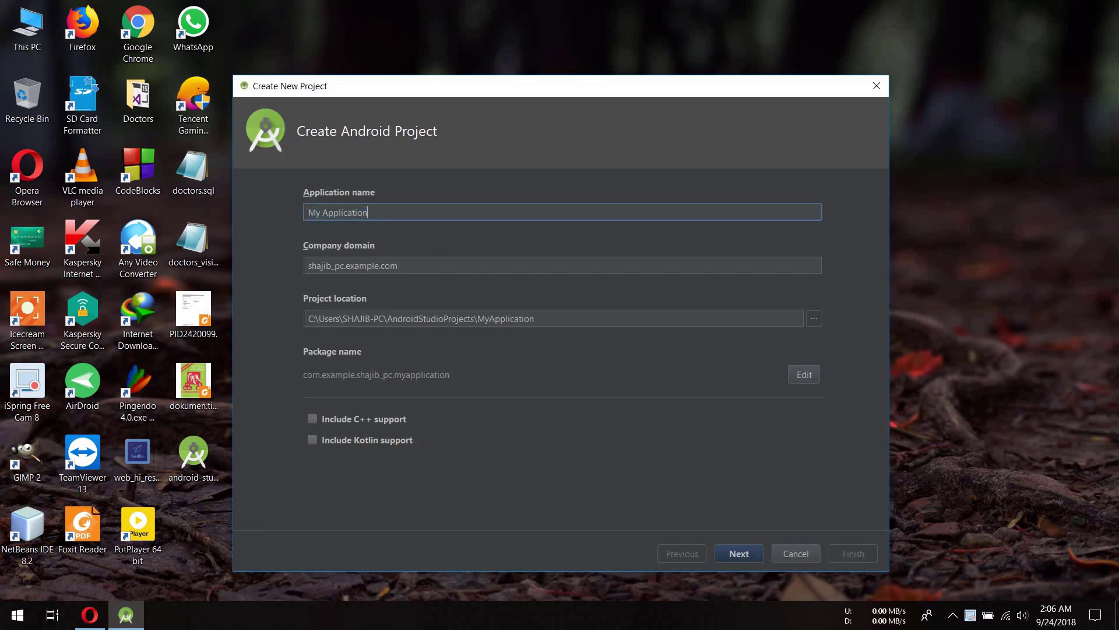
left_click_drag(368, 212, 309, 212)
left_click(368, 212)
left_click_drag(409, 267, 306, 266)
left_click(466, 265)
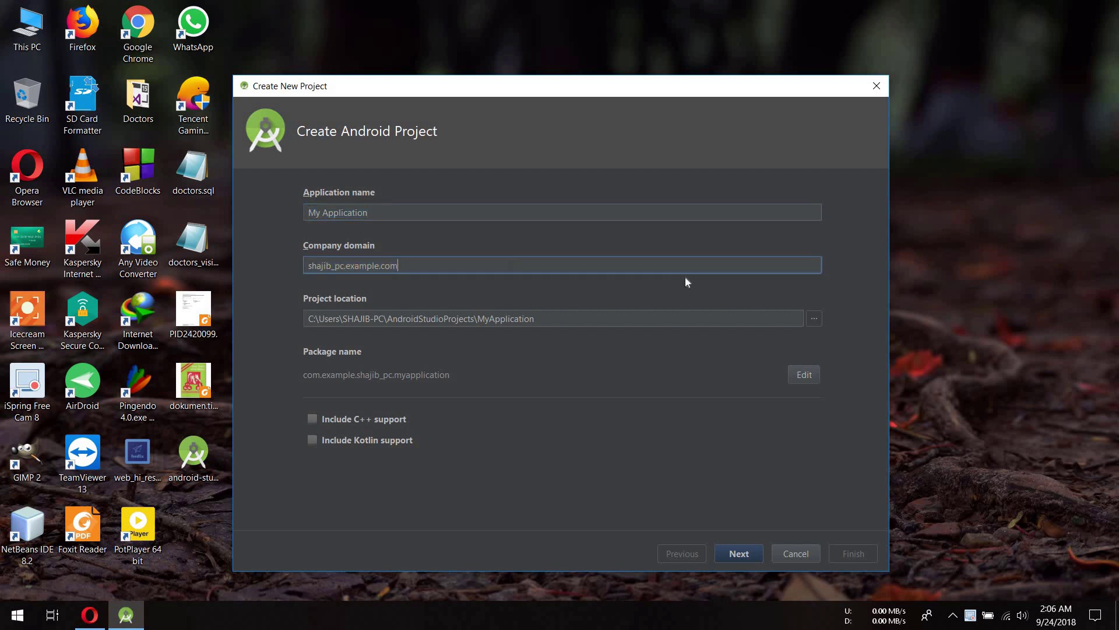
left_click(537, 319)
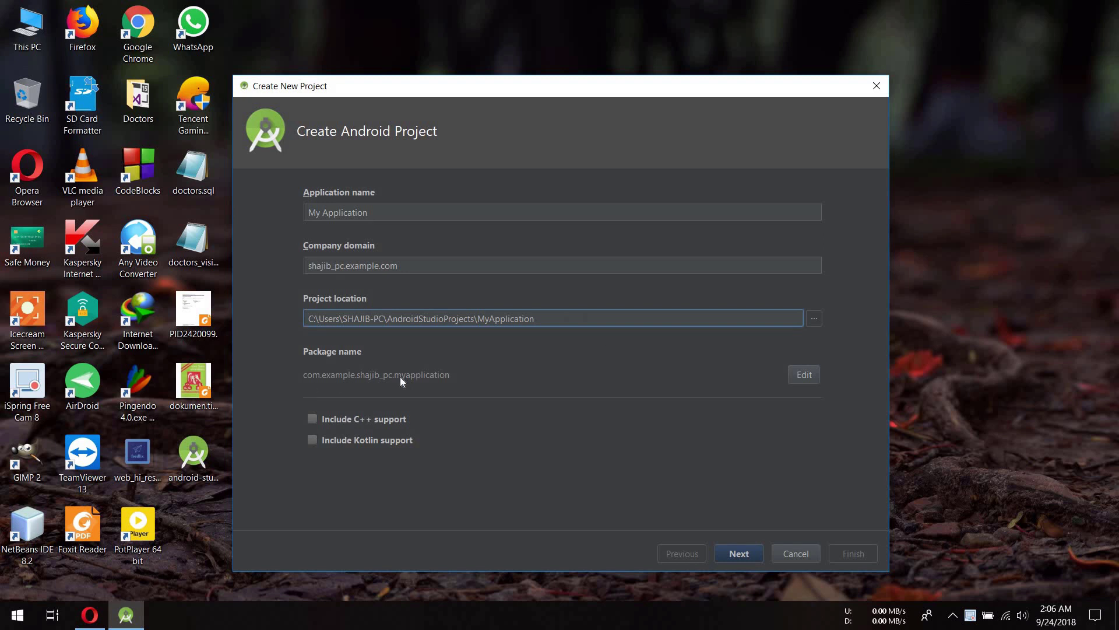
Step: Name the new project's application First Application
left_click_drag(396, 212, 307, 213)
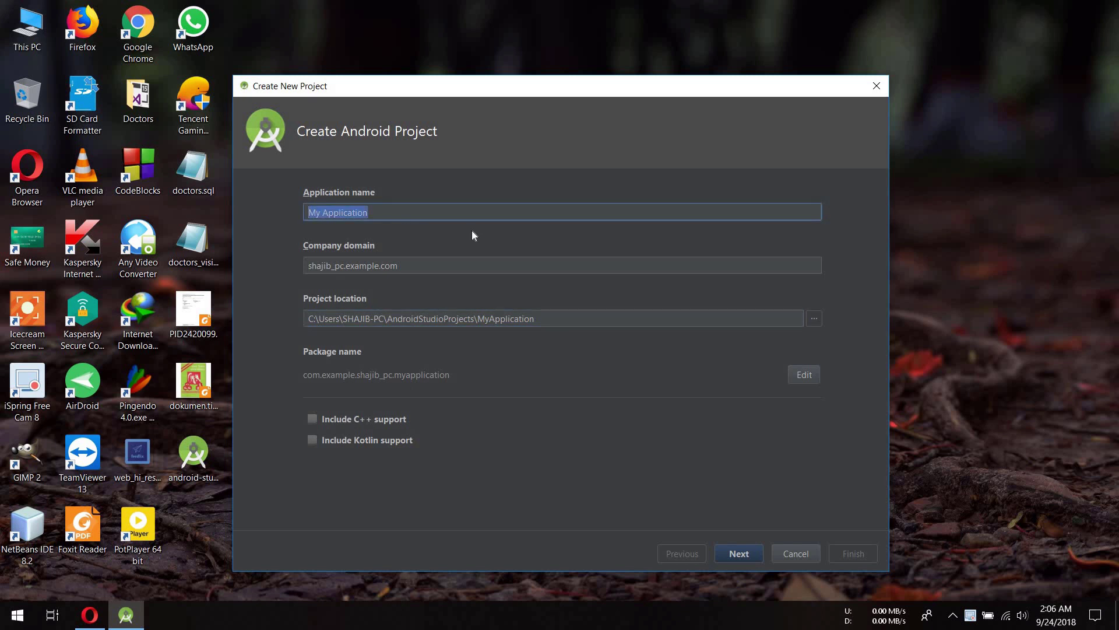
type("First")
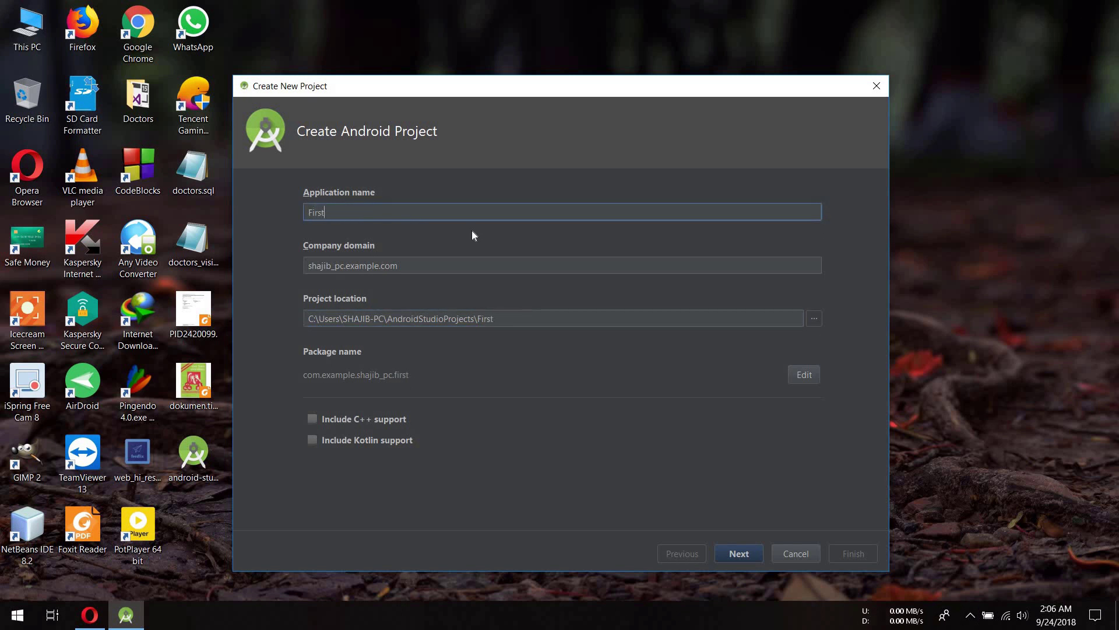
type(" Application")
key("Tab")
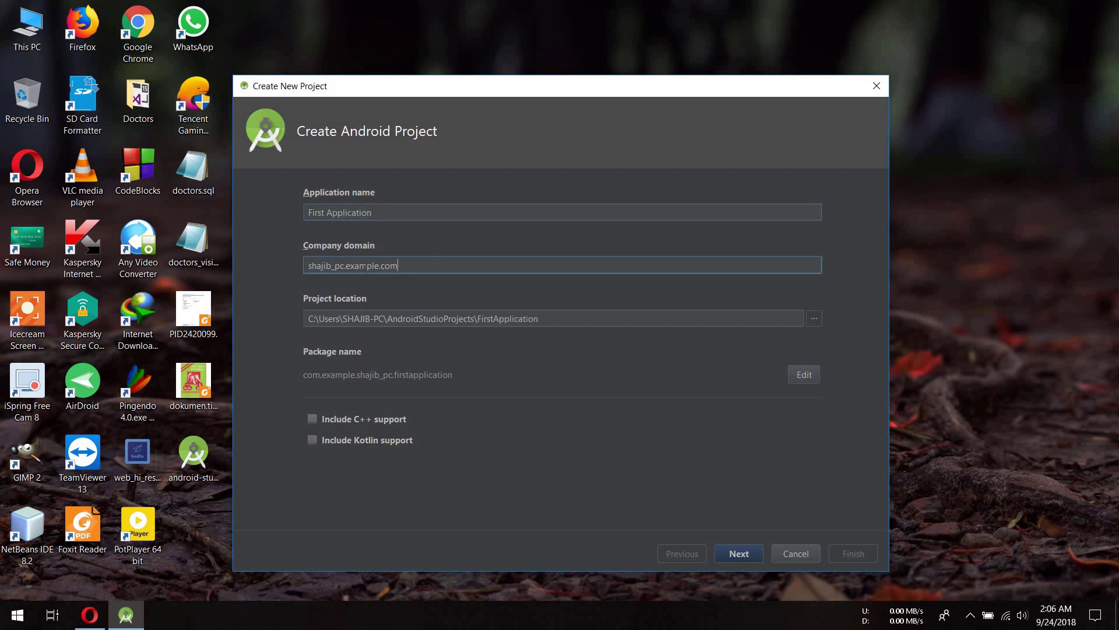
Step: Set the company domain to androstock.com
key("ctrl+a")
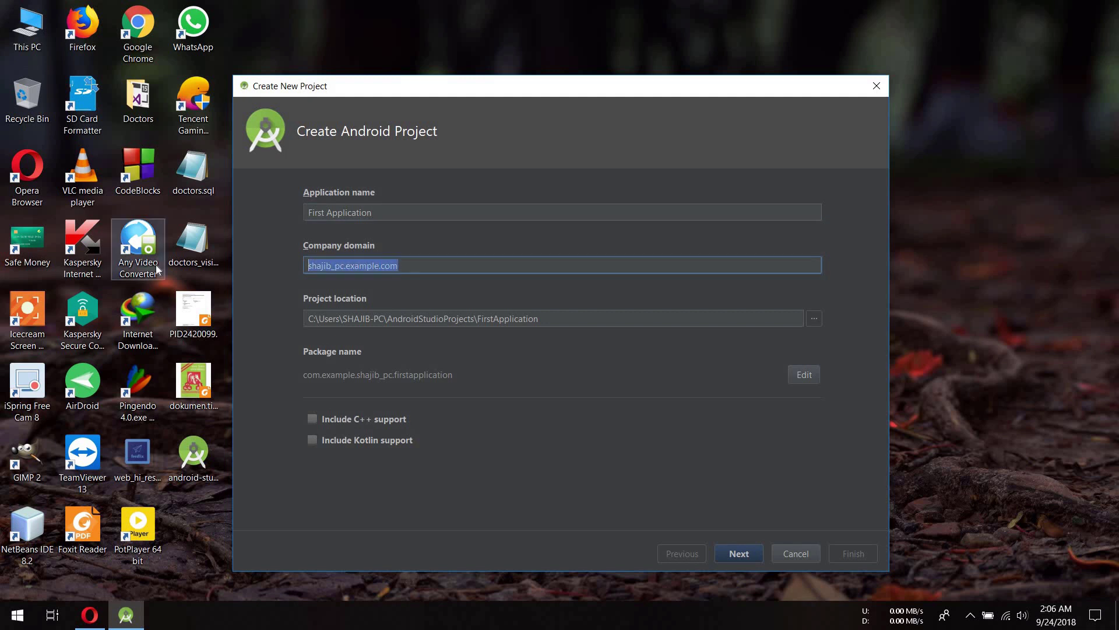
type("and")
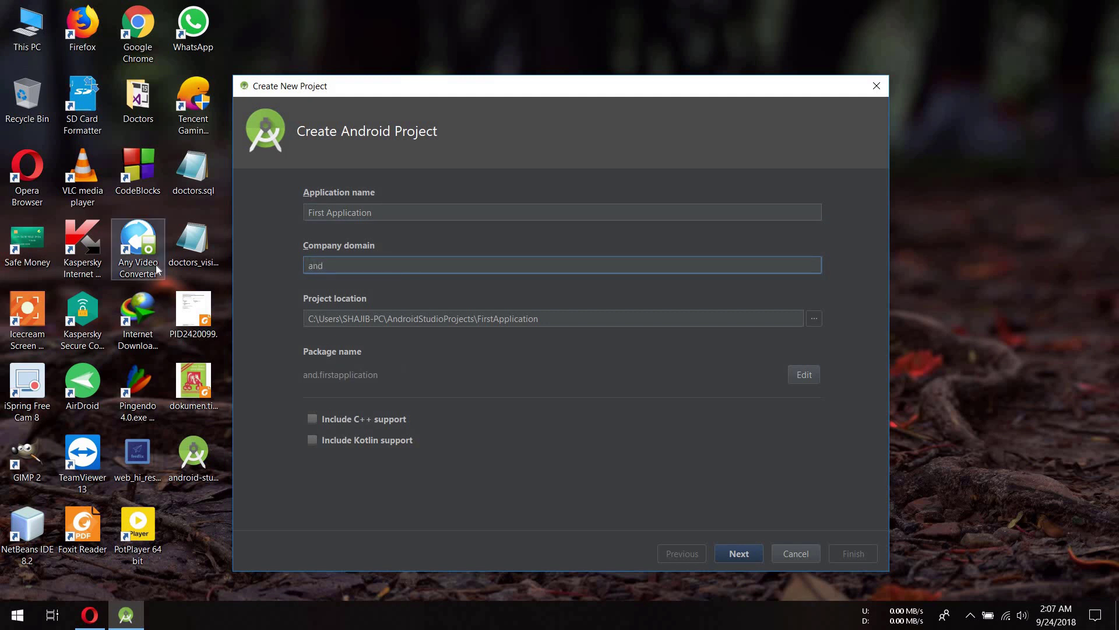
type("rostock.com")
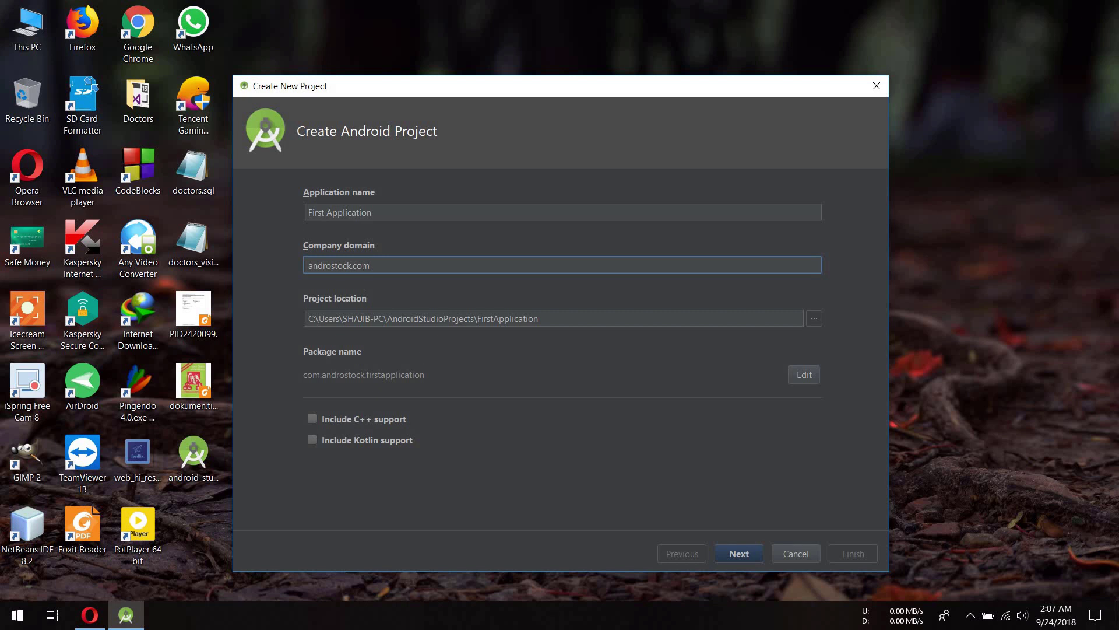
Step: Check how the company domain and application name form the package name, opening and closing the package name for editing
key("shift+Home")
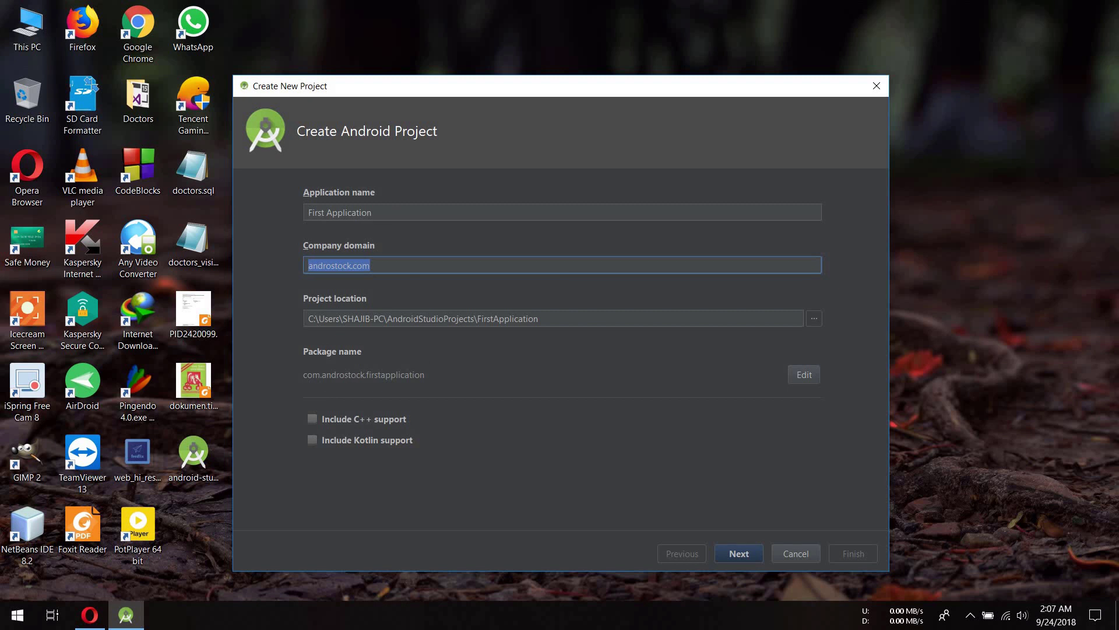
key("shift+Tab")
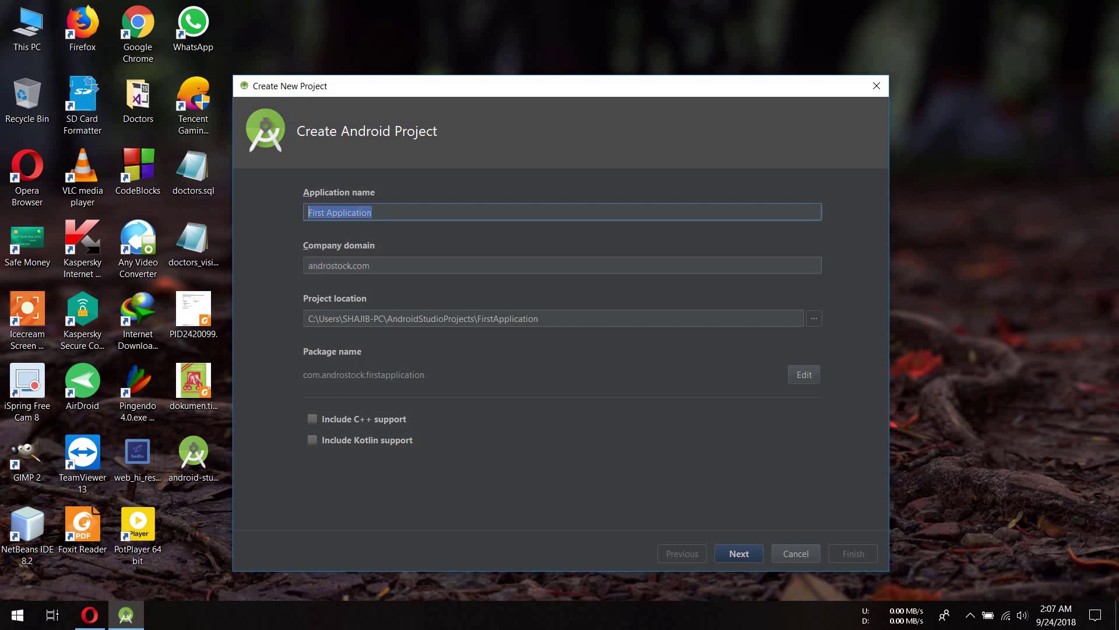
key("End")
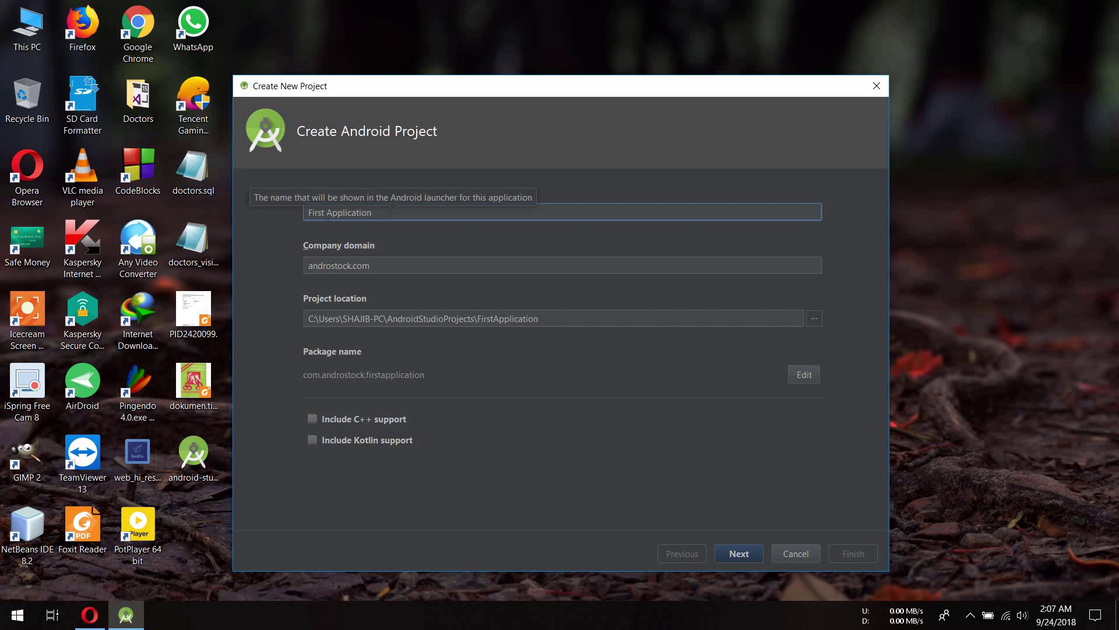
left_click(325, 212)
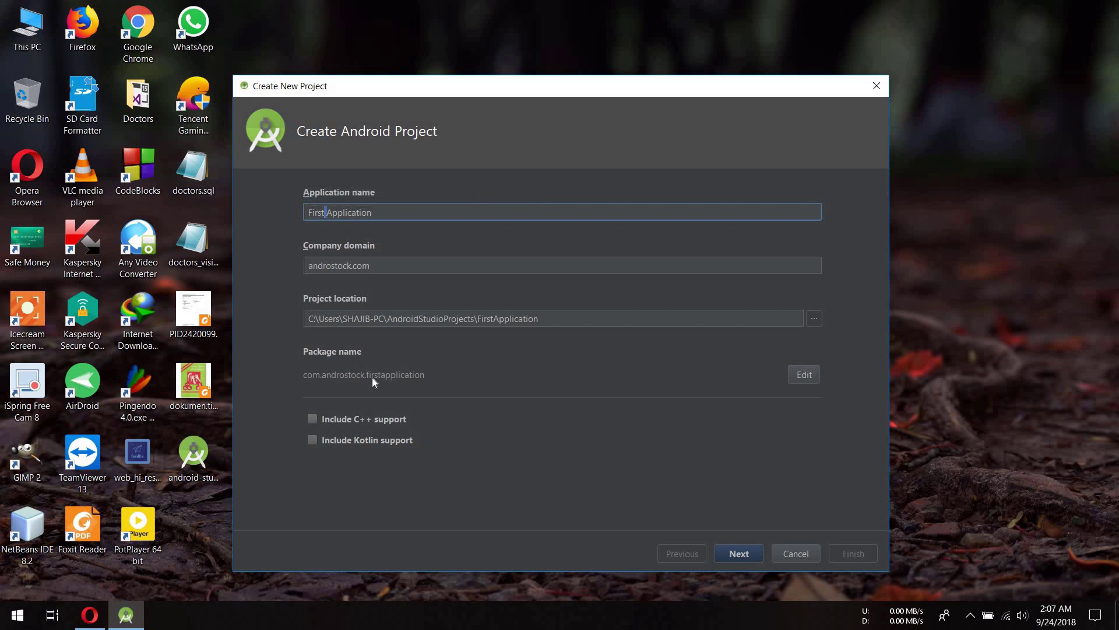
left_click(807, 375)
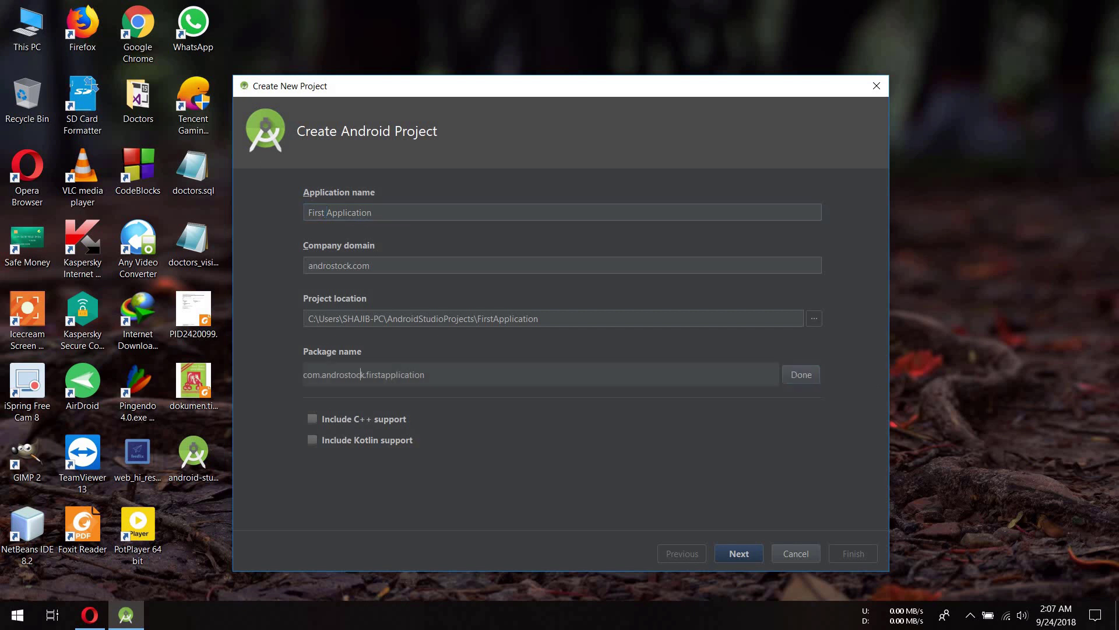
left_click(807, 377)
Step: Set the project location to the user's Desktop folder and continue to the target device selection
left_click(583, 318)
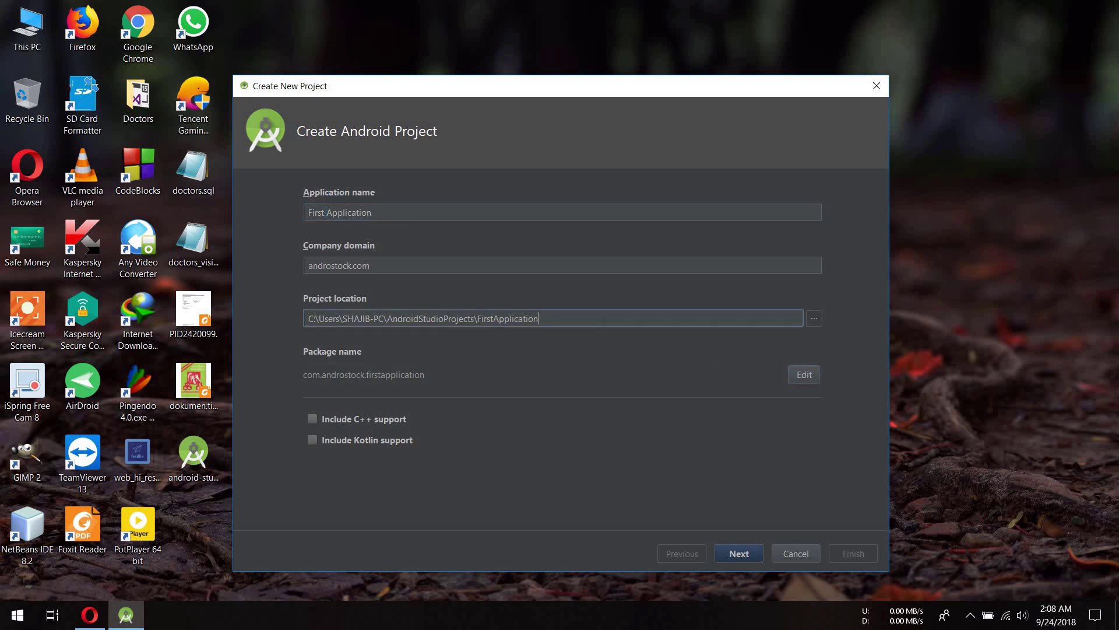
left_click(813, 319)
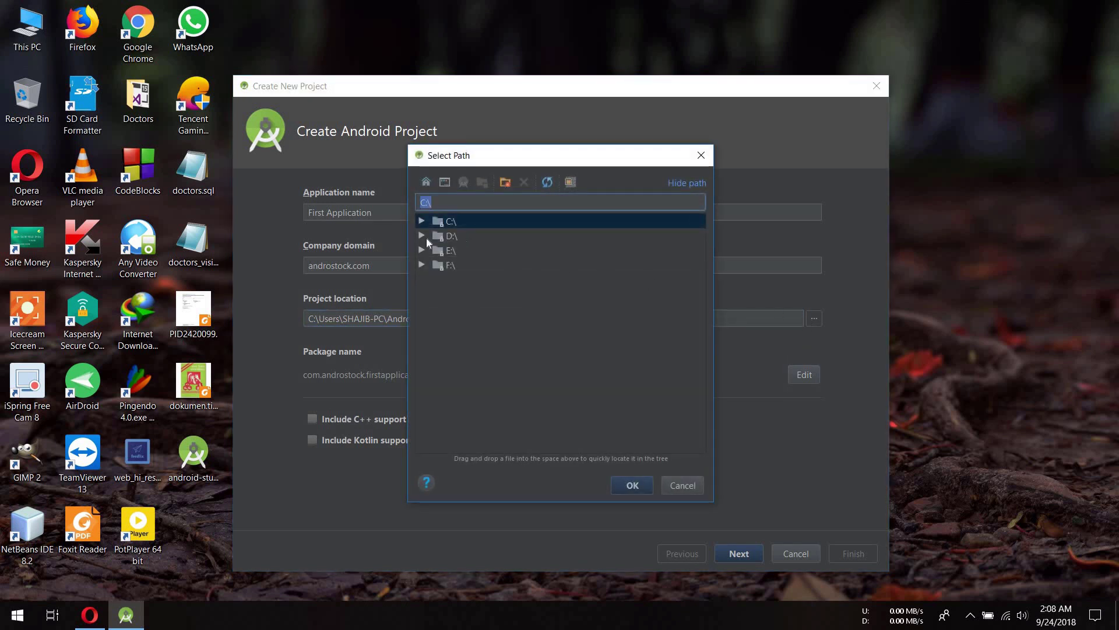
double_click(450, 238)
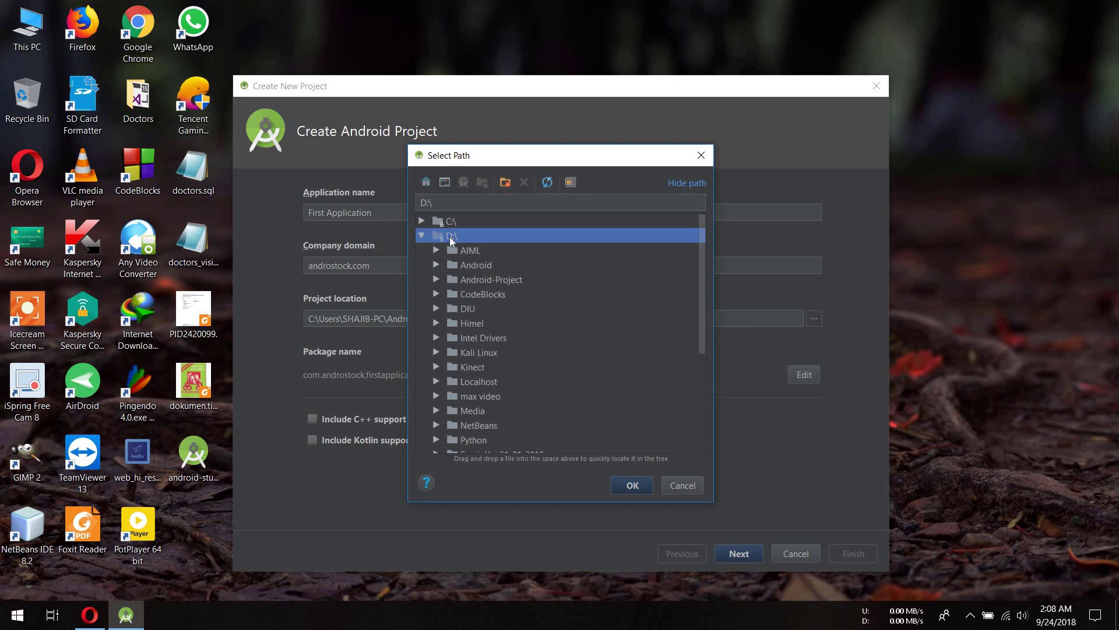
left_click(426, 234)
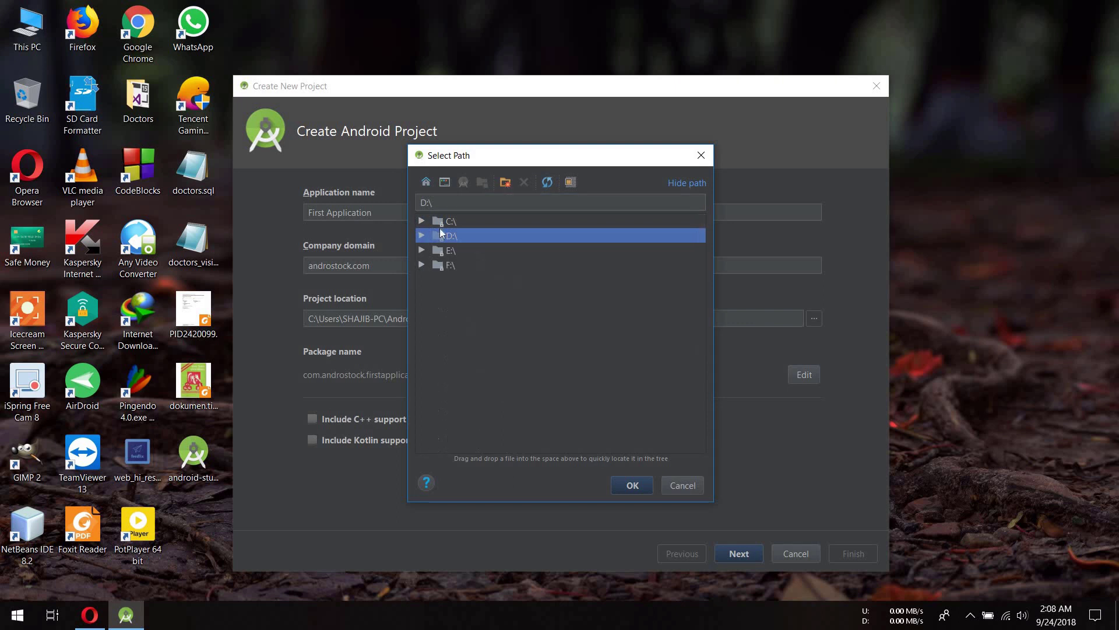
left_click(446, 183)
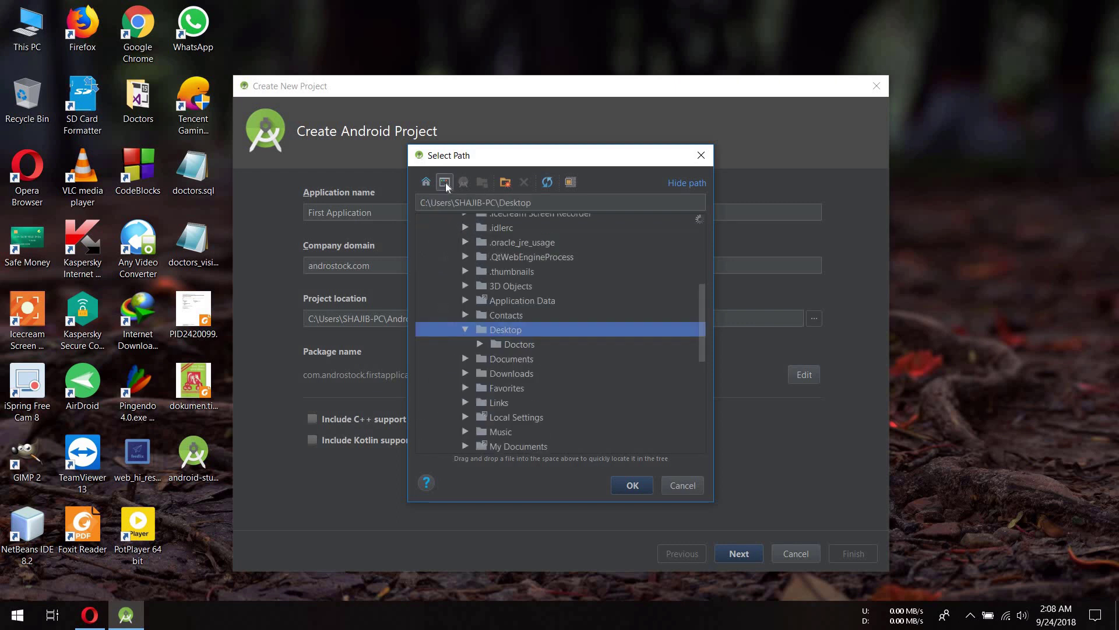
left_click(625, 484)
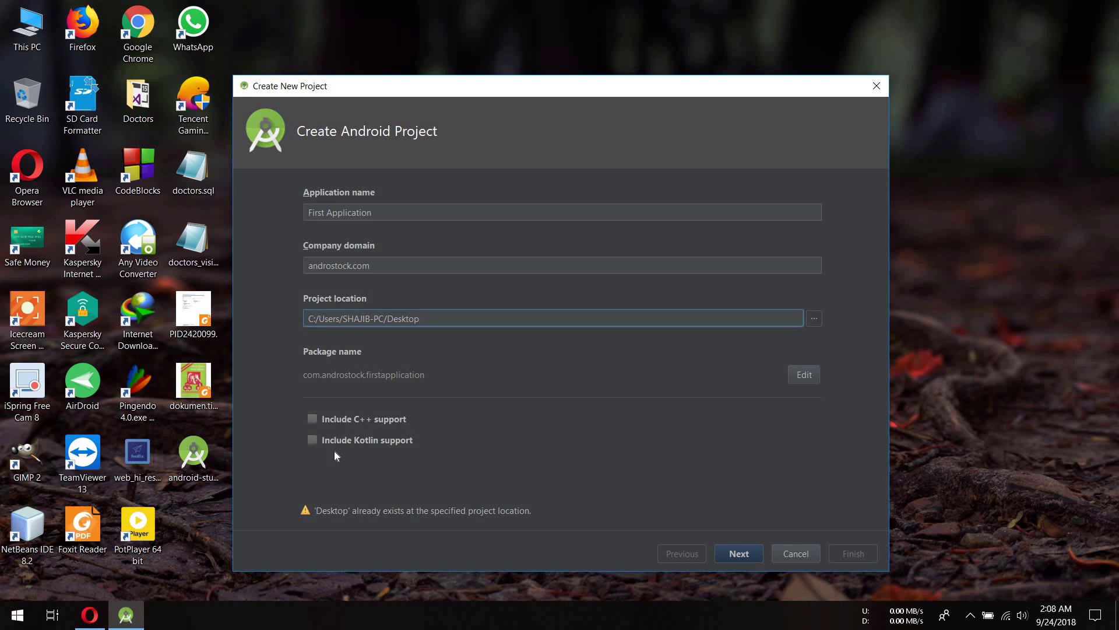
left_click(748, 552)
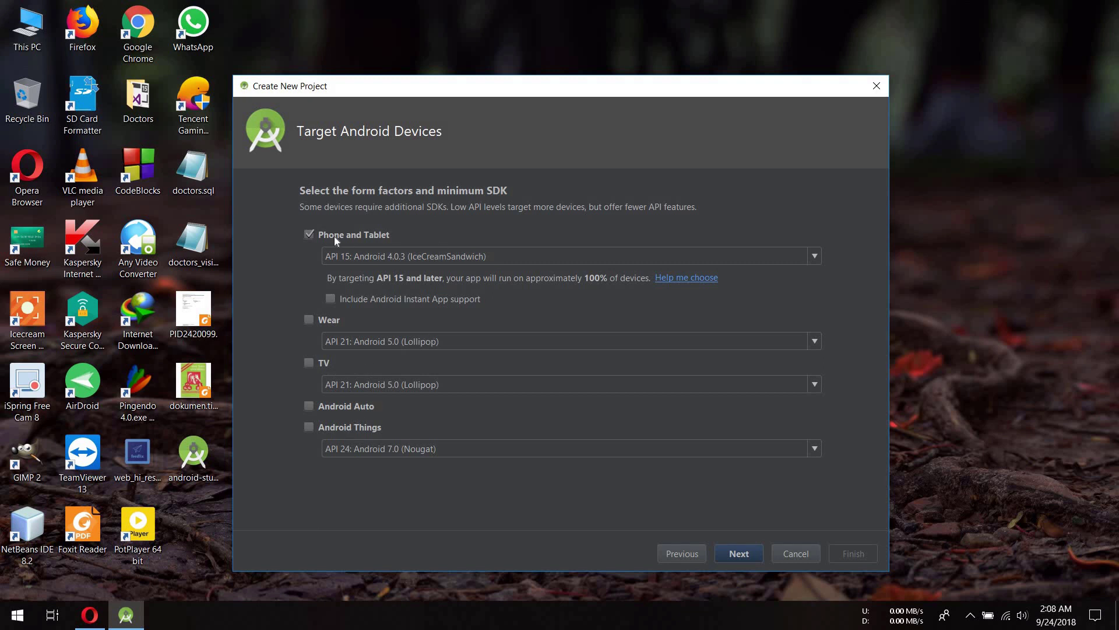
Step: Target Phone and Tablet with API 15: Android 4.0.3 (IceCreamSandwich) as minimum SDK and continue to the activity templates
left_click(355, 260)
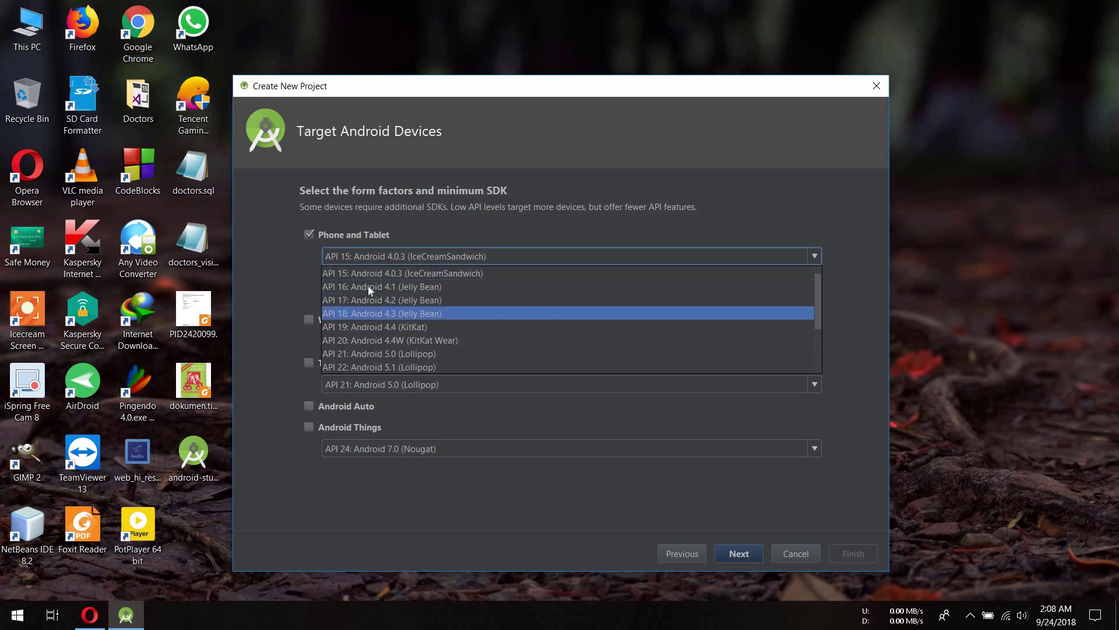
left_click(369, 254)
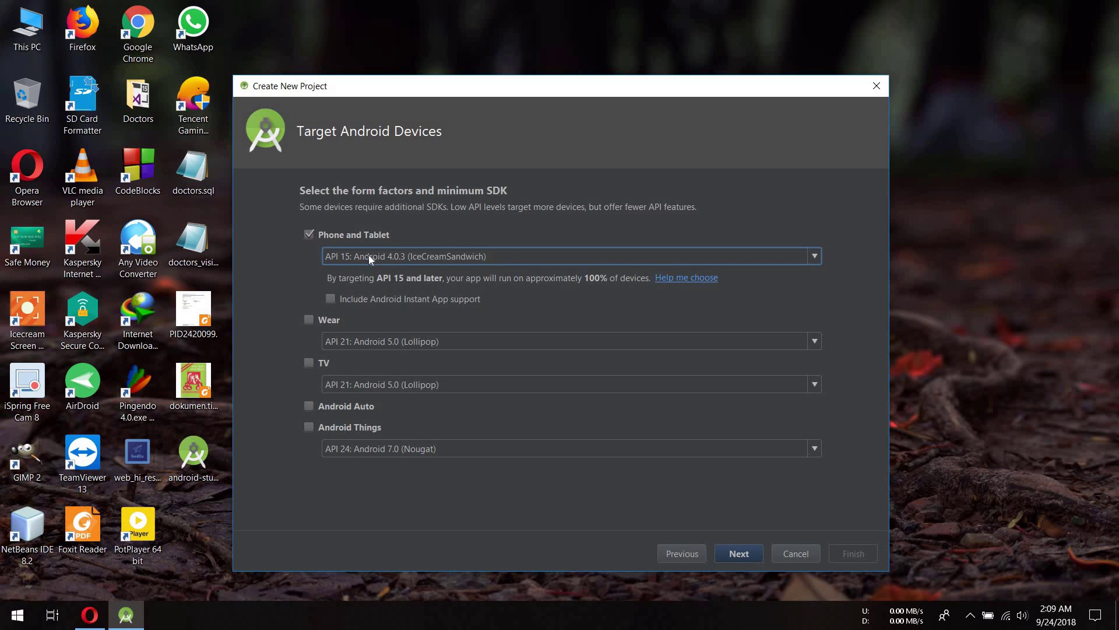
left_click(433, 256)
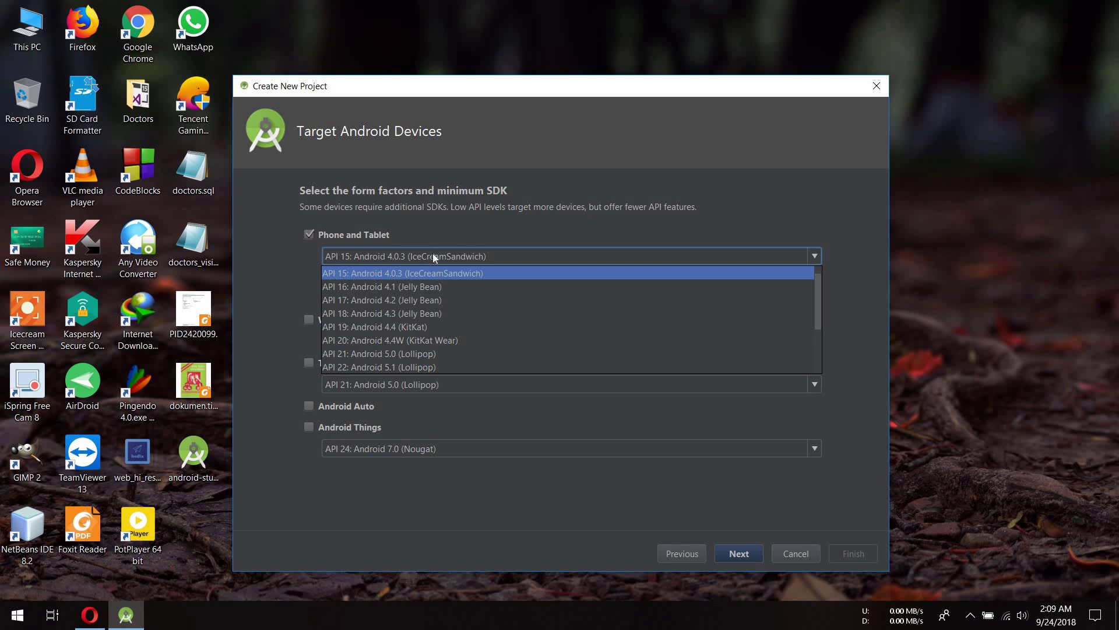
scroll(453, 299, "up", 1)
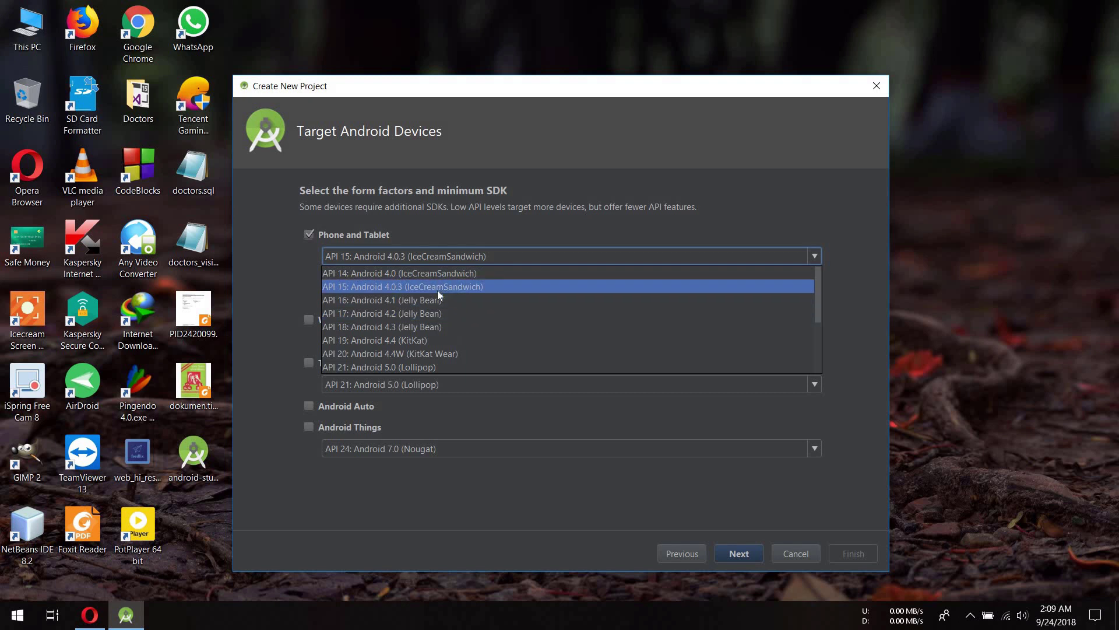
left_click(438, 290)
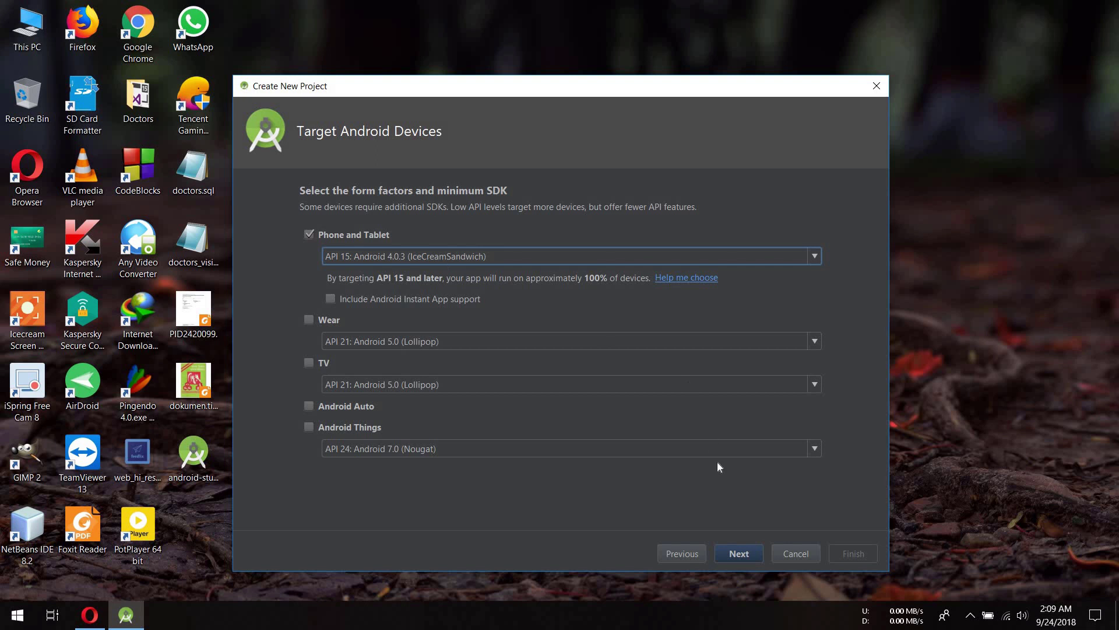
left_click(741, 553)
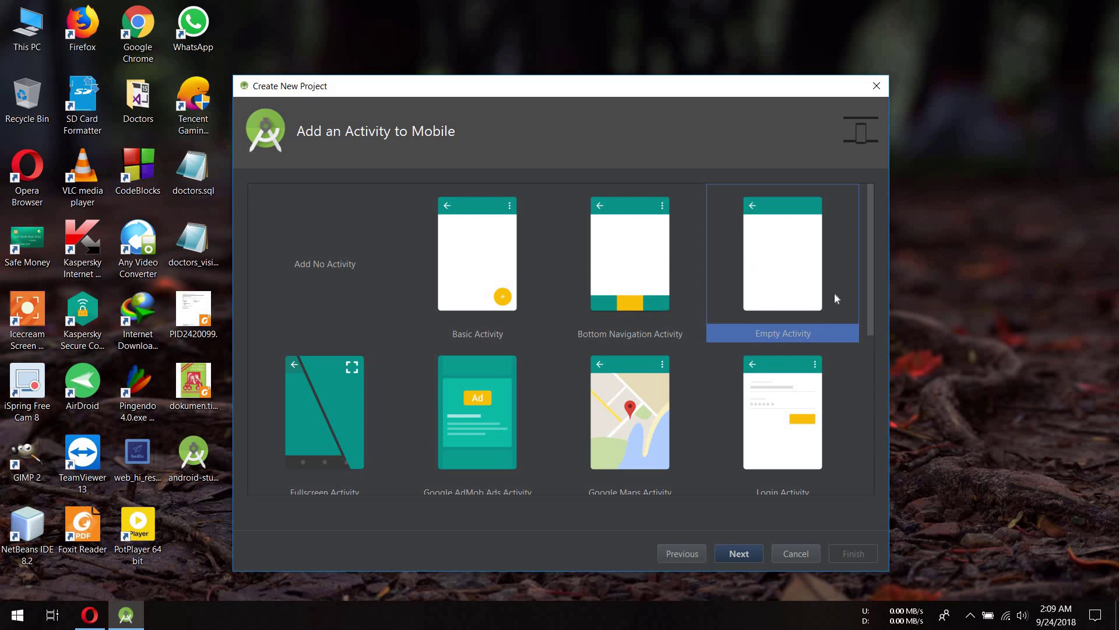
Step: Add an Empty Activity named MainActivity with the layout name activity_main, and finish creating the project
left_click(739, 555)
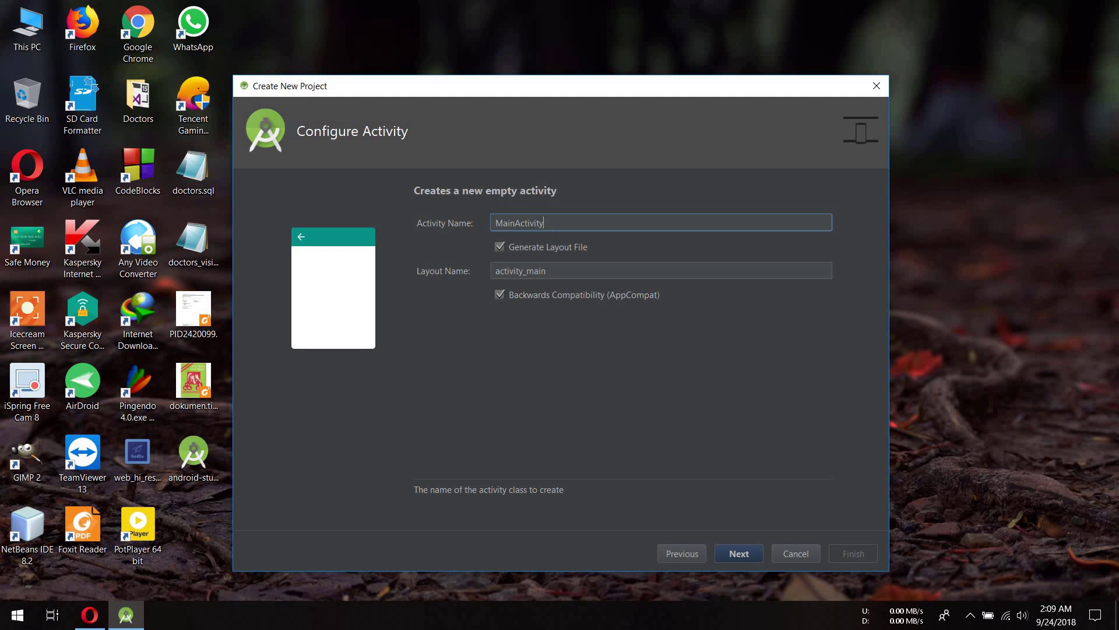
left_click_drag(496, 224, 470, 223)
mouse_move(548, 271)
left_mouse_down()
mouse_move(493, 271)
mouse_move(548, 271)
left_mouse_up()
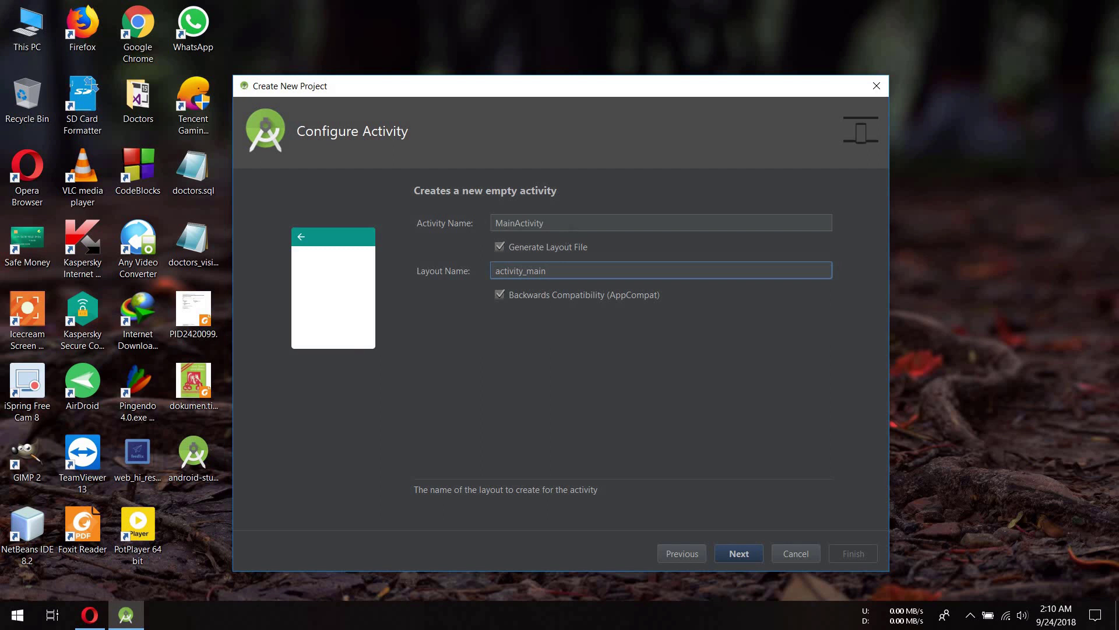
left_click_drag(547, 223, 493, 223)
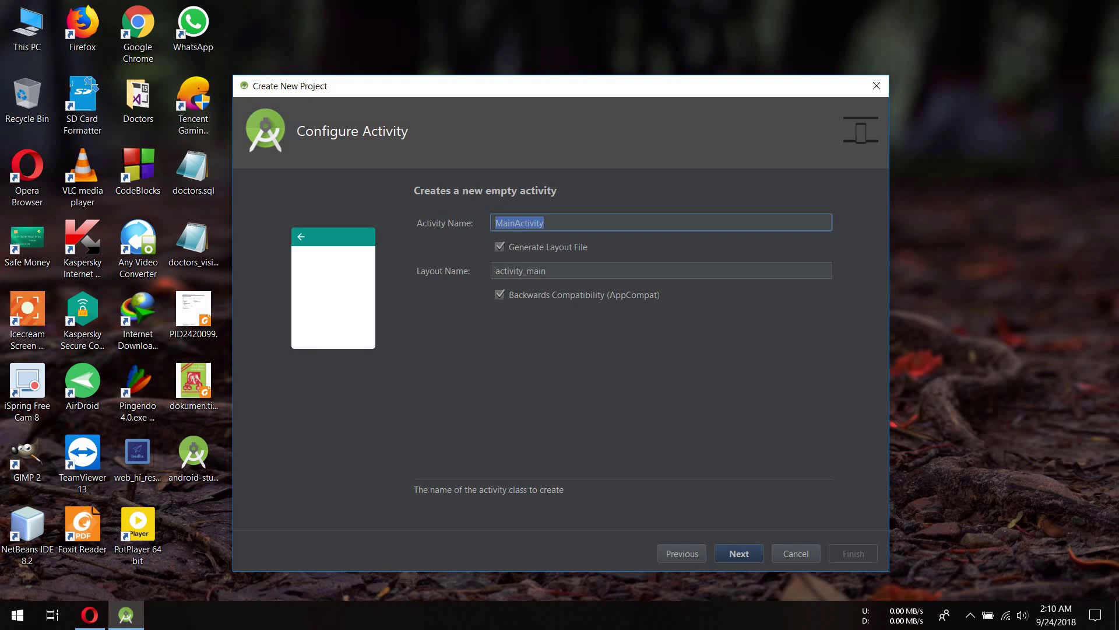
left_click_drag(547, 271, 494, 271)
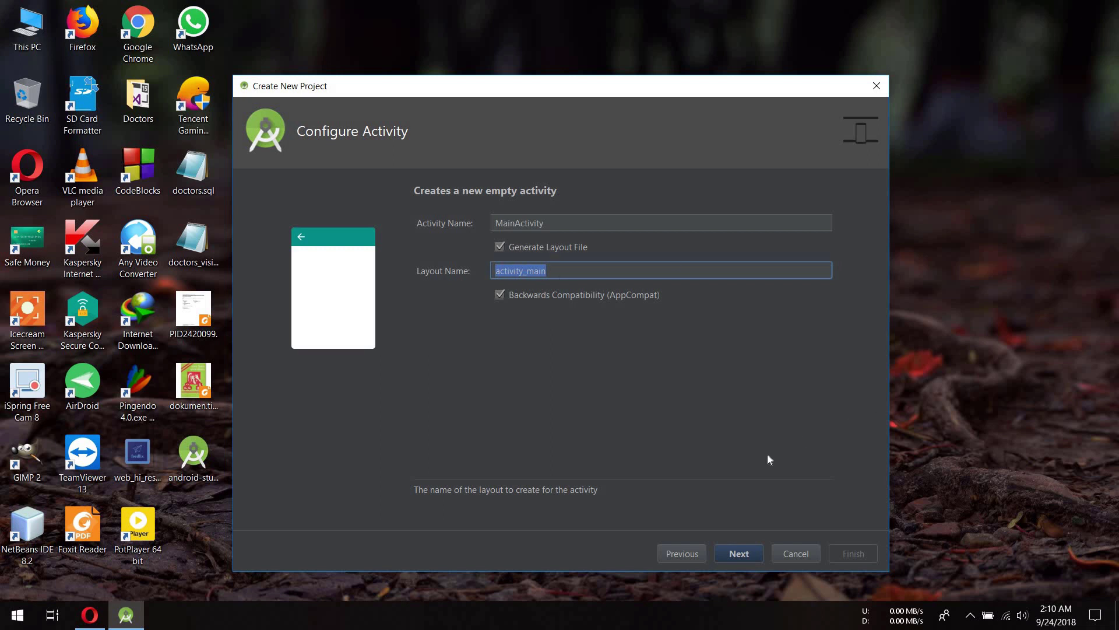
left_click(740, 554)
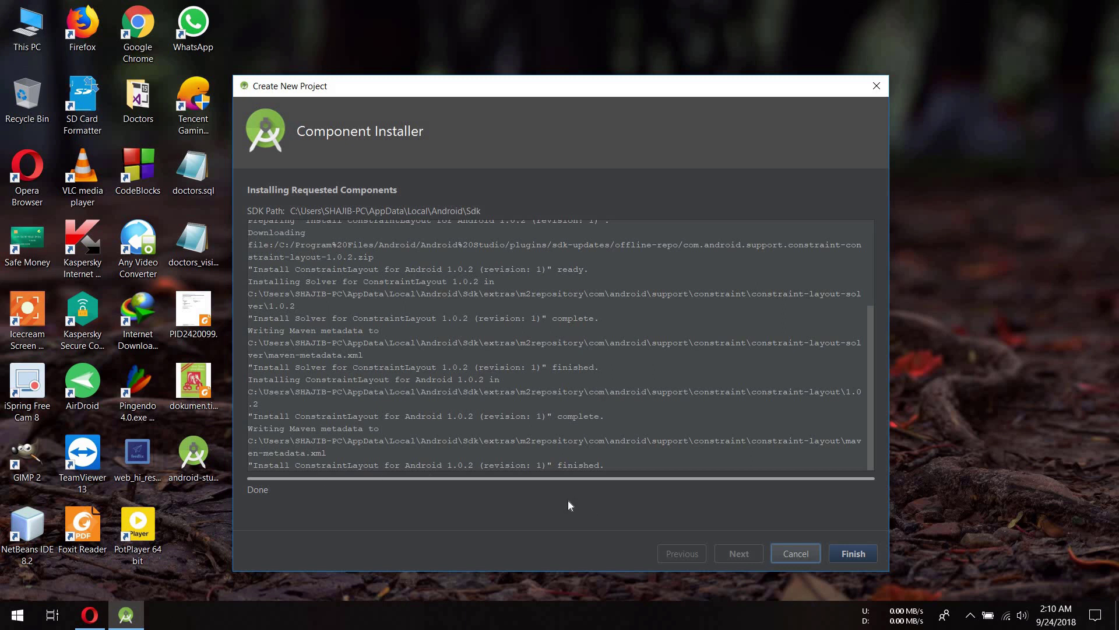
left_click(854, 553)
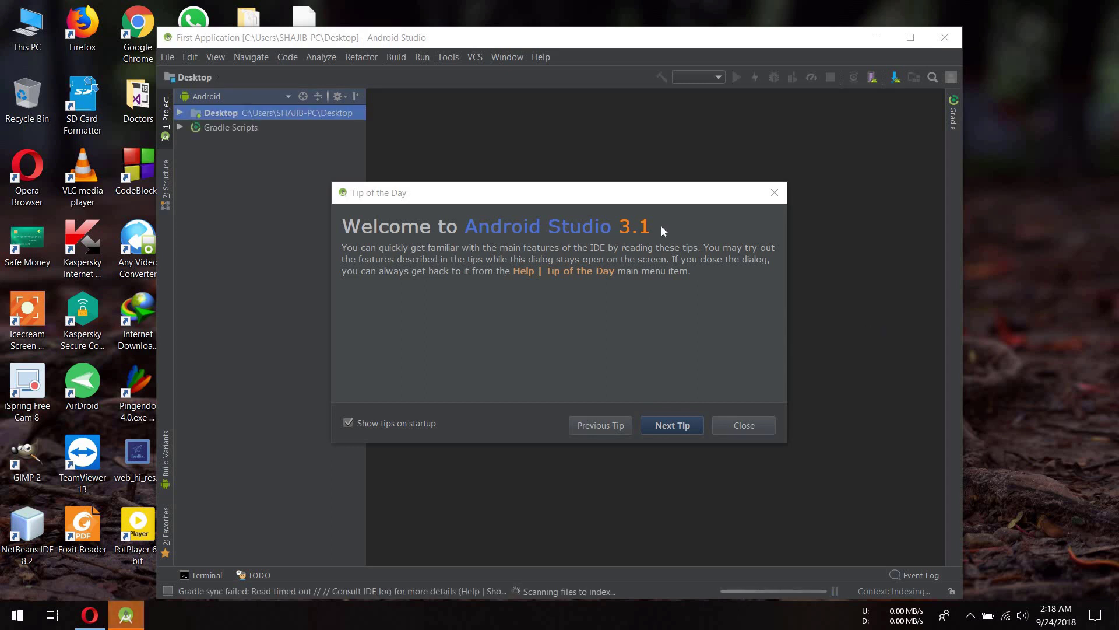
Step: Disable showing tips on startup, dismiss the Tip of the Day, and maximize the project window
left_click(348, 424)
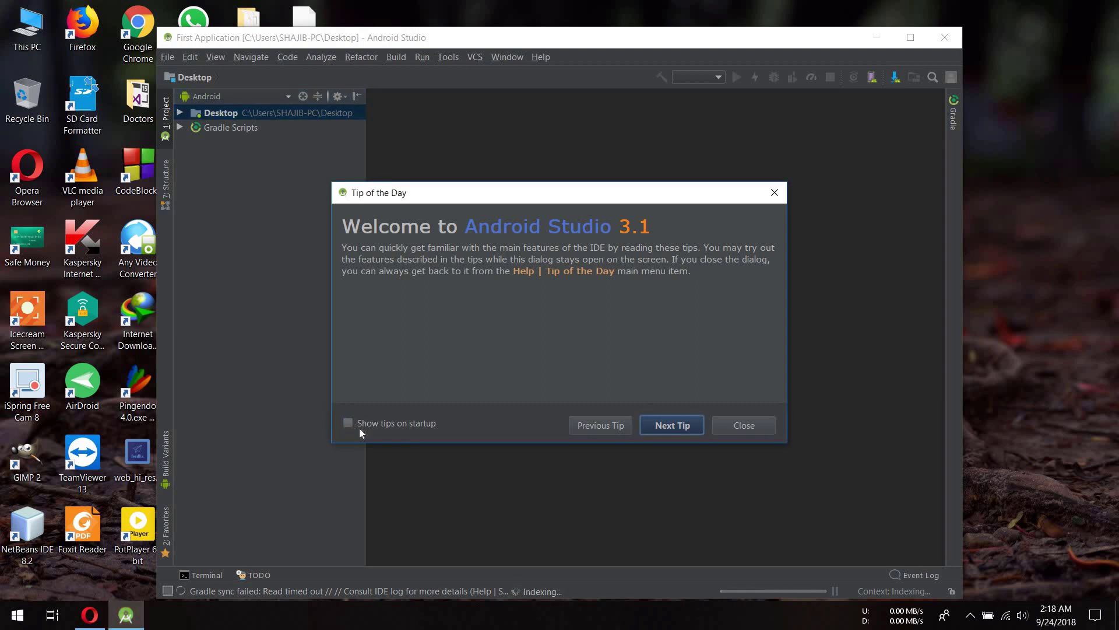
left_click(744, 424)
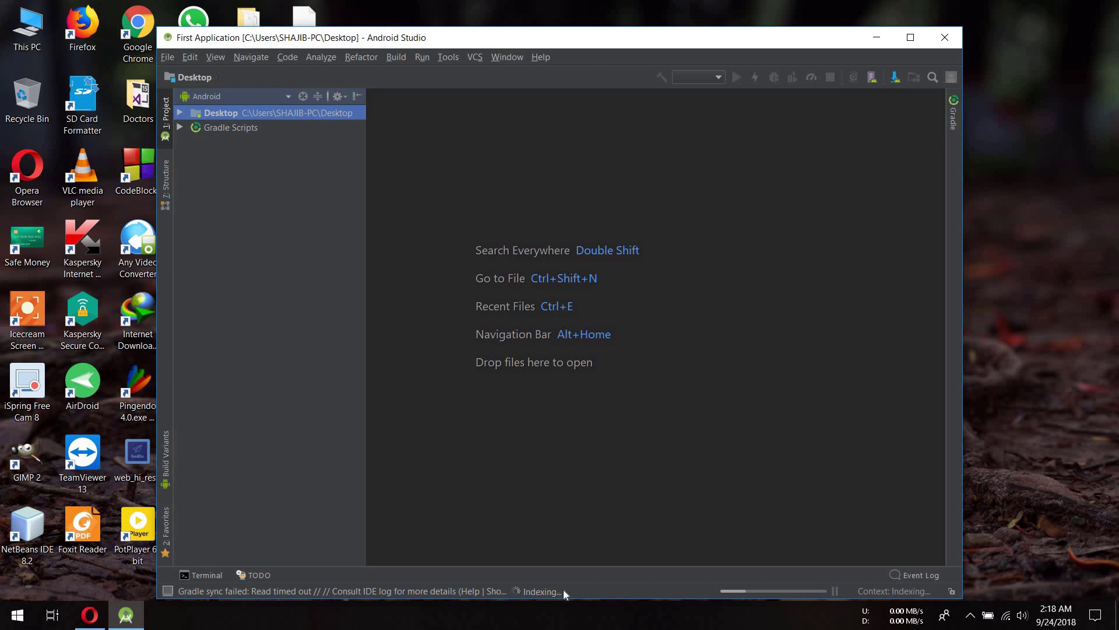
left_click(910, 38)
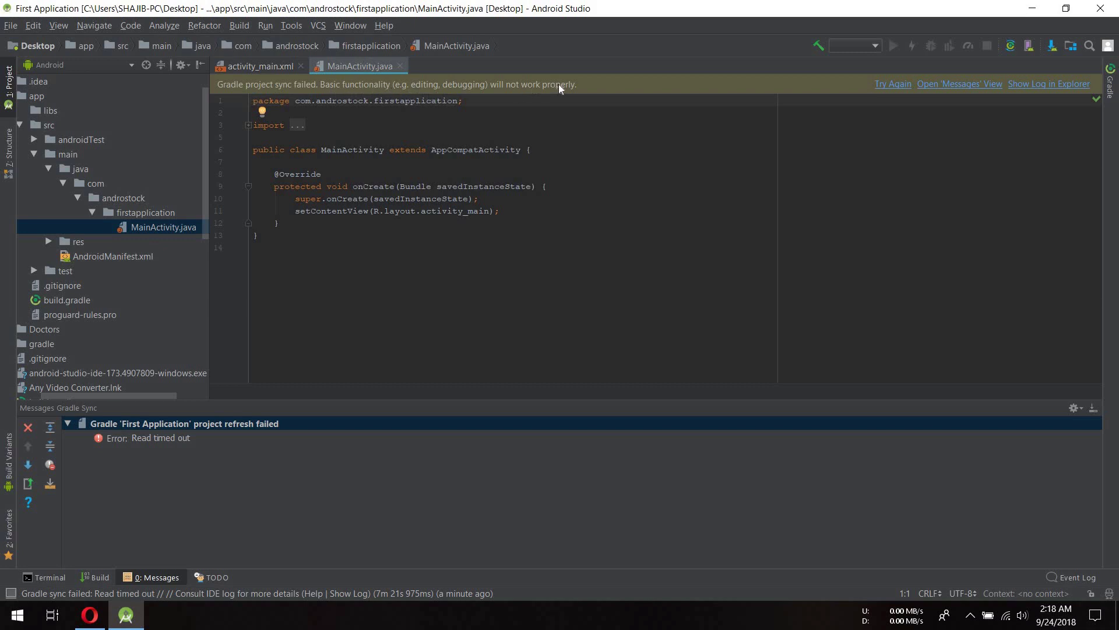
Step: Retry the Gradle project sync and highlight the error message in the sync output
left_click(897, 86)
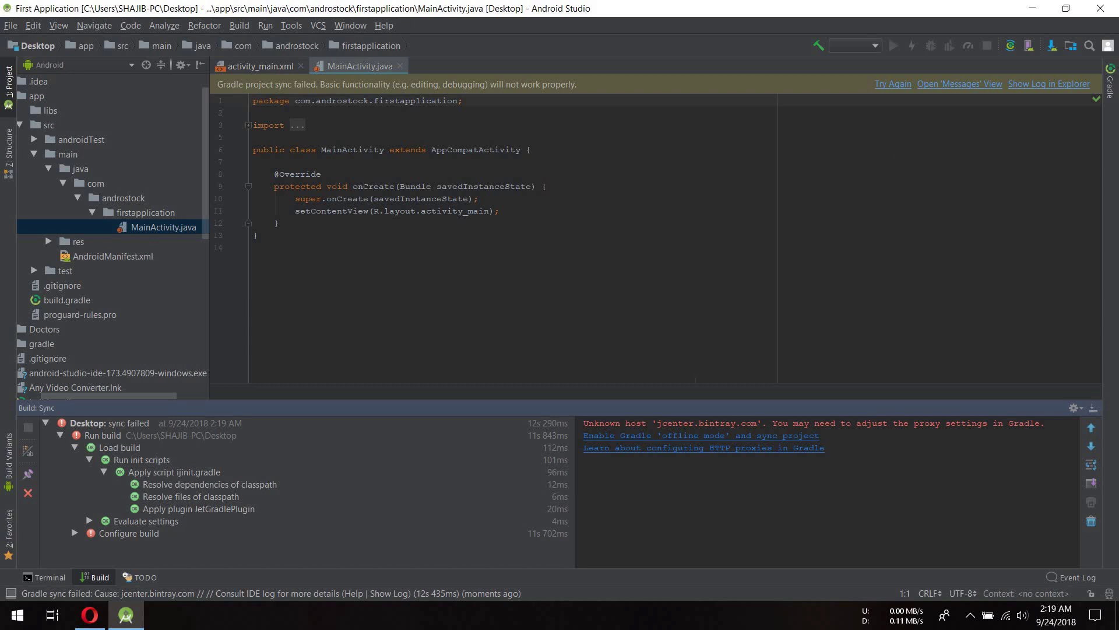
left_click_drag(583, 423, 1045, 423)
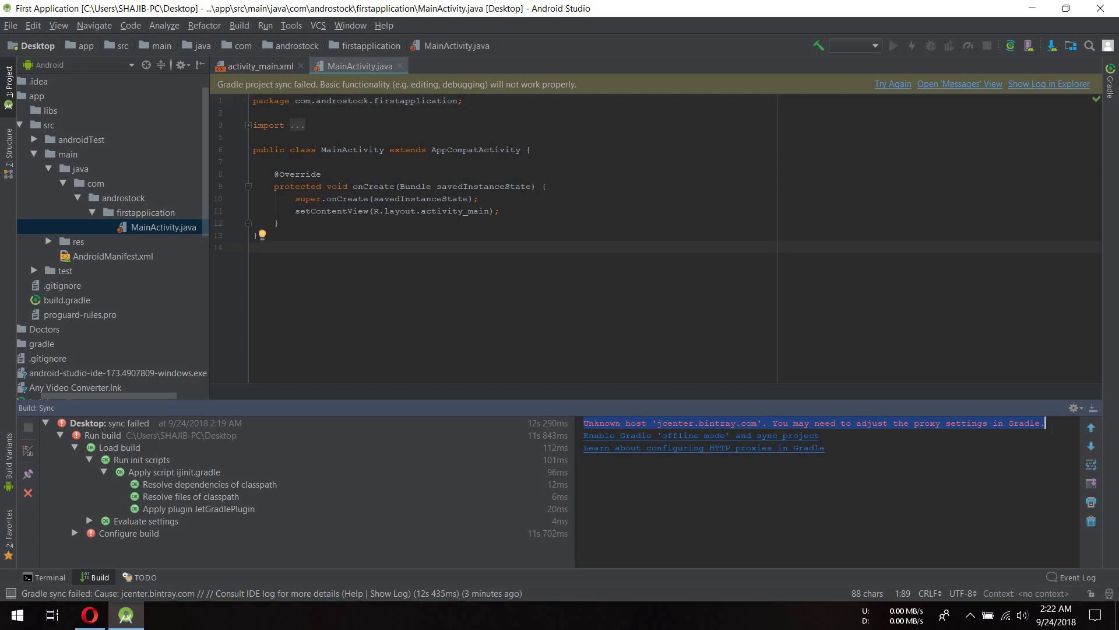
Step: Open the Build, Execution, Deployment section of the IDE settings
left_click(11, 26)
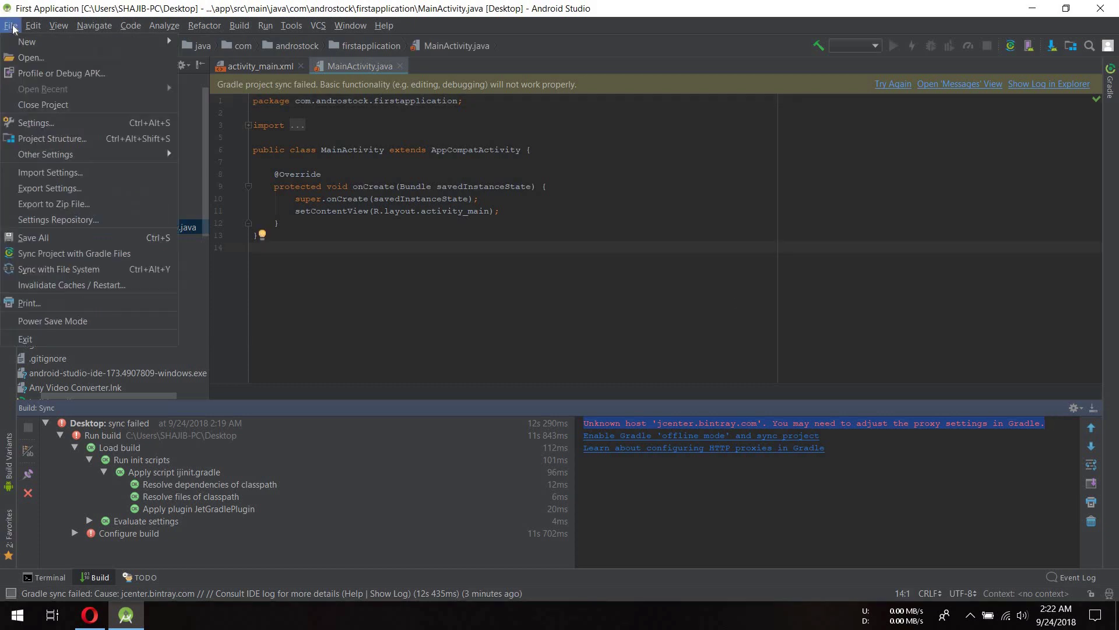
left_click(31, 124)
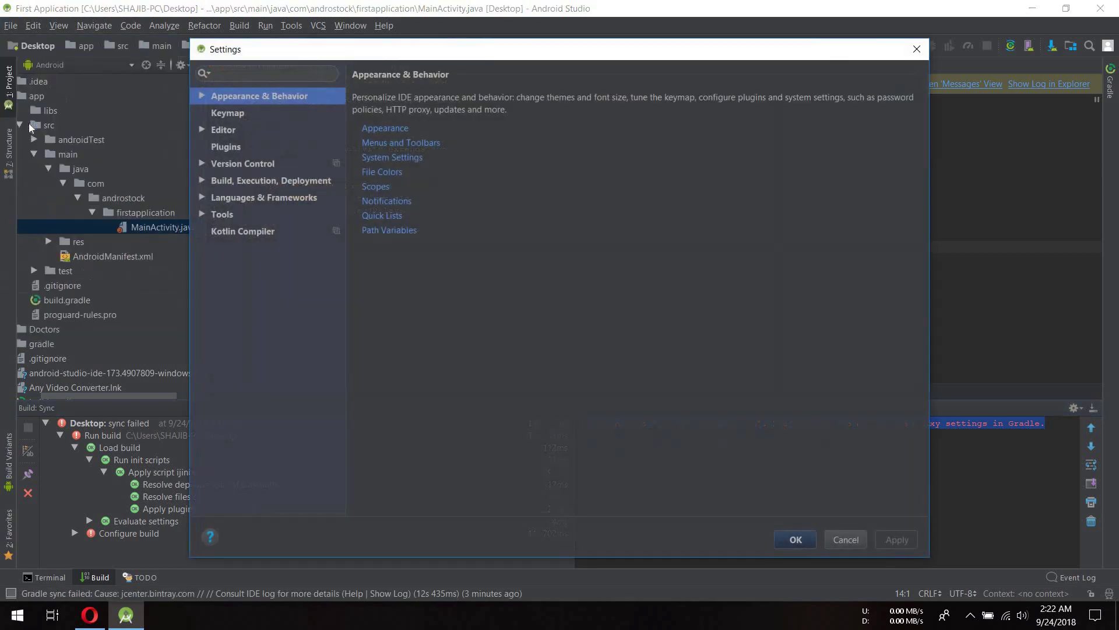
left_click(255, 182)
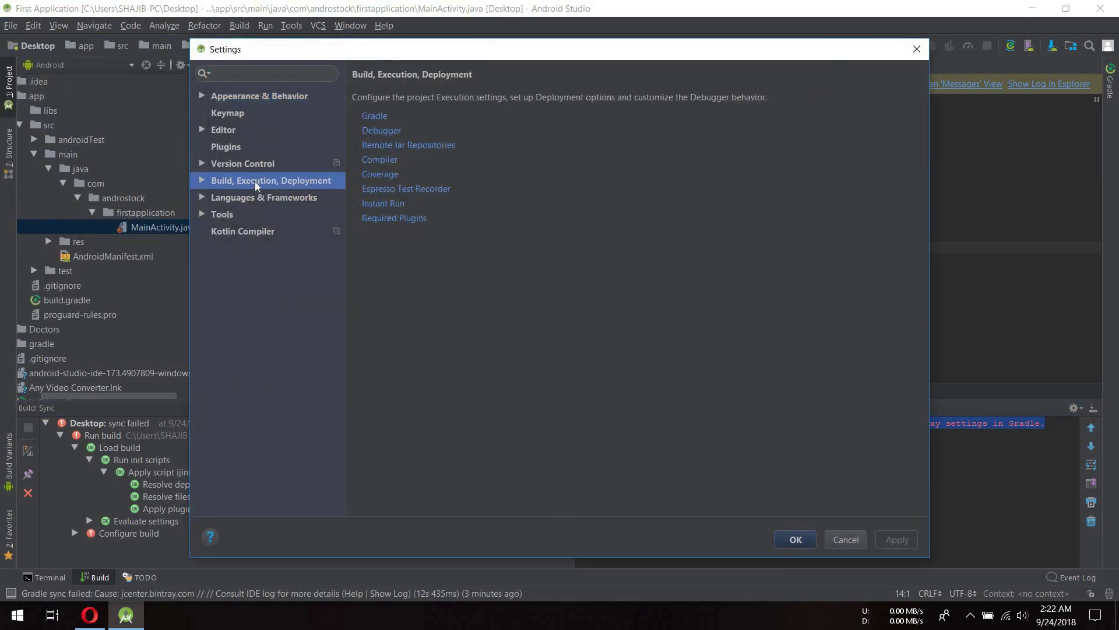